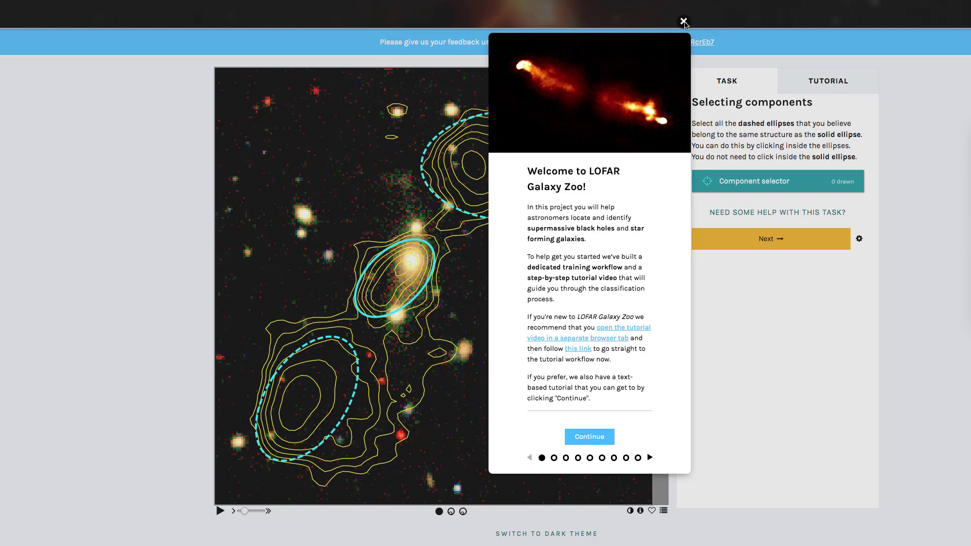
# Dismiss the welcome tutorial and view the subject's radio emission image and its optical image without contours
pyautogui.click(684, 23)
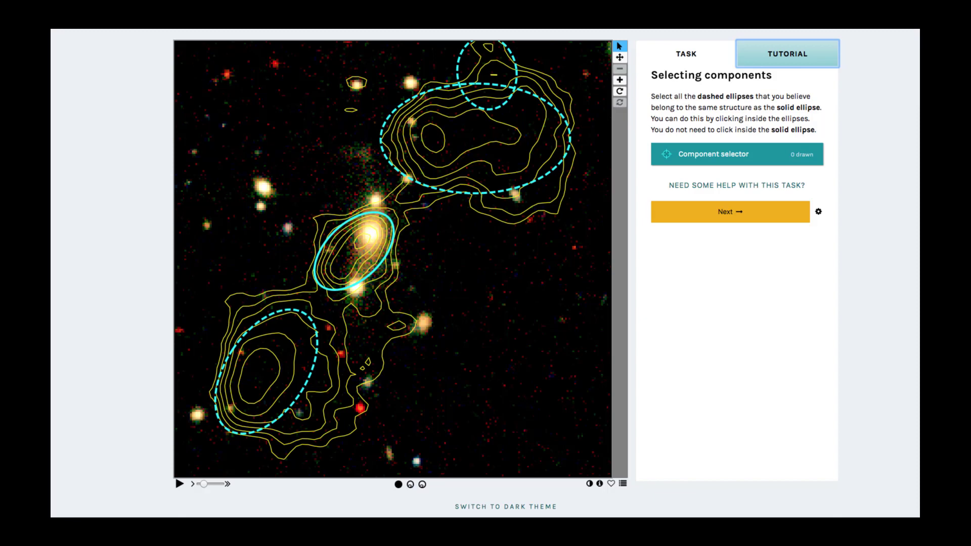
pyautogui.click(918, 183)
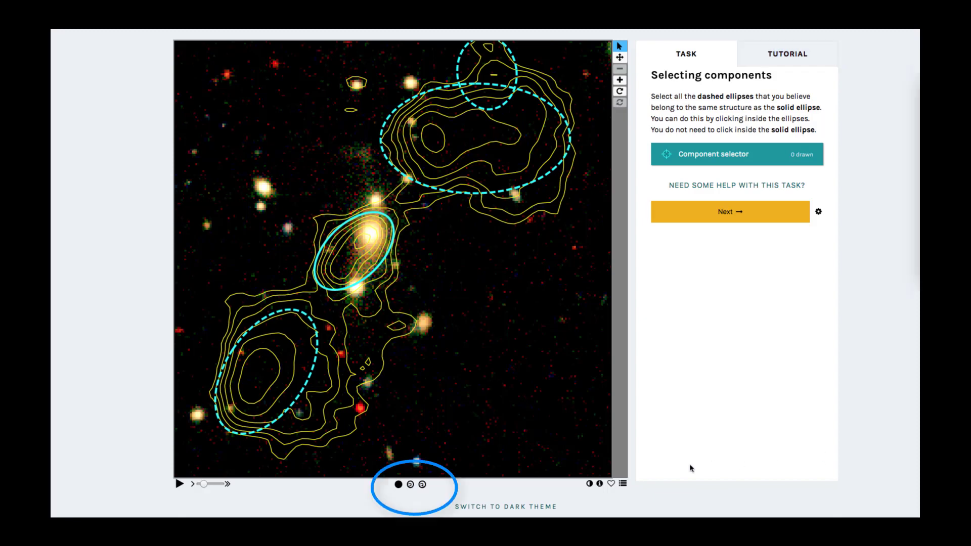
pyautogui.click(410, 484)
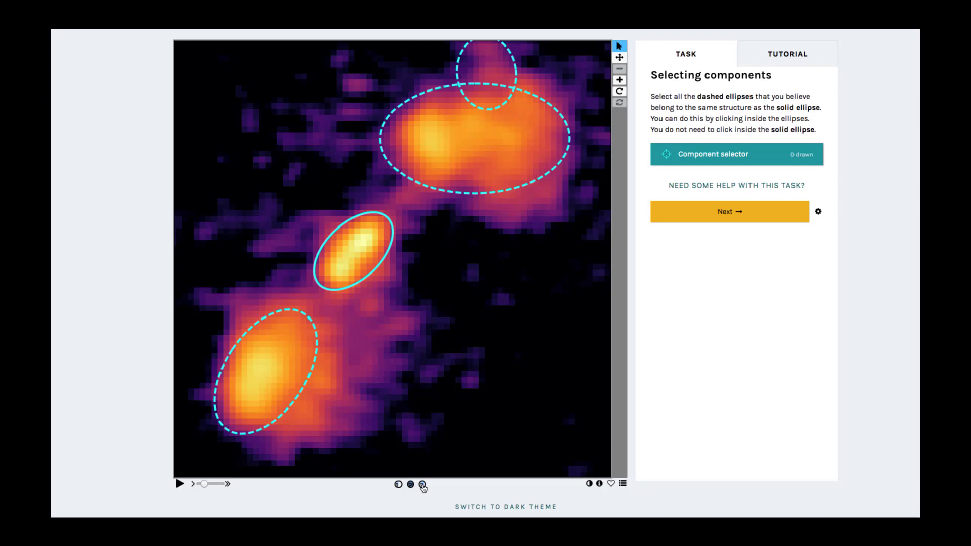
pyautogui.click(423, 485)
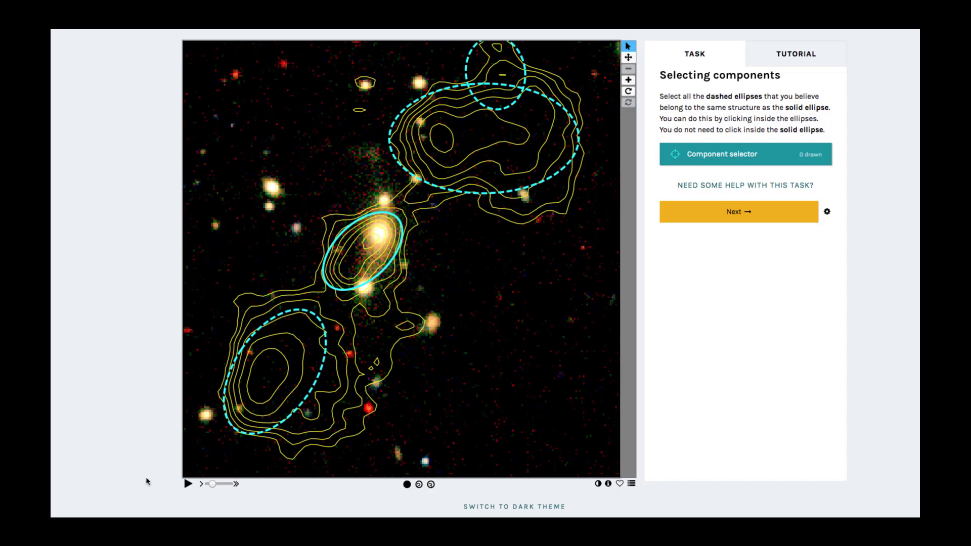
# Play through the subject's image frames at the slowest speed and pause the playback
pyautogui.click(188, 485)
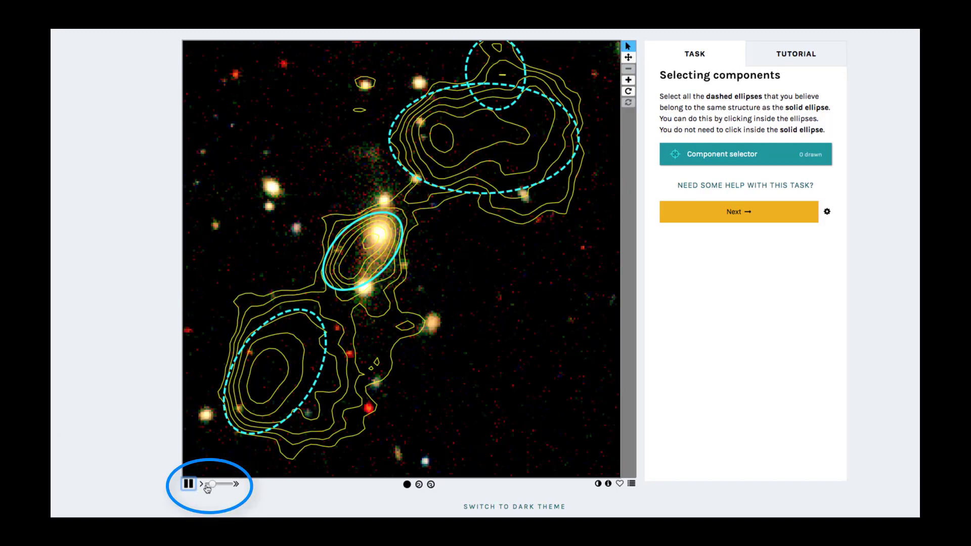
pyautogui.moveTo(212, 485); pyautogui.dragTo(202, 488)
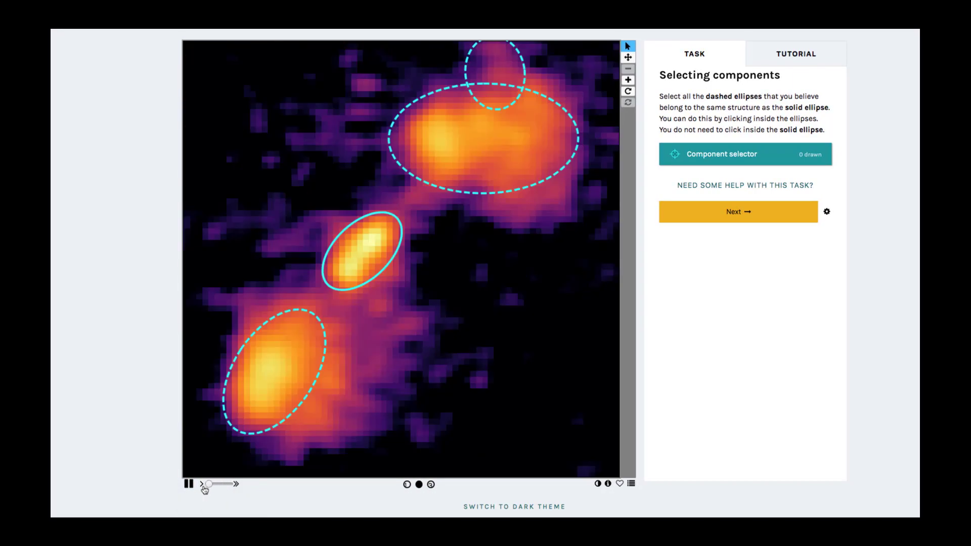
pyautogui.click(188, 484)
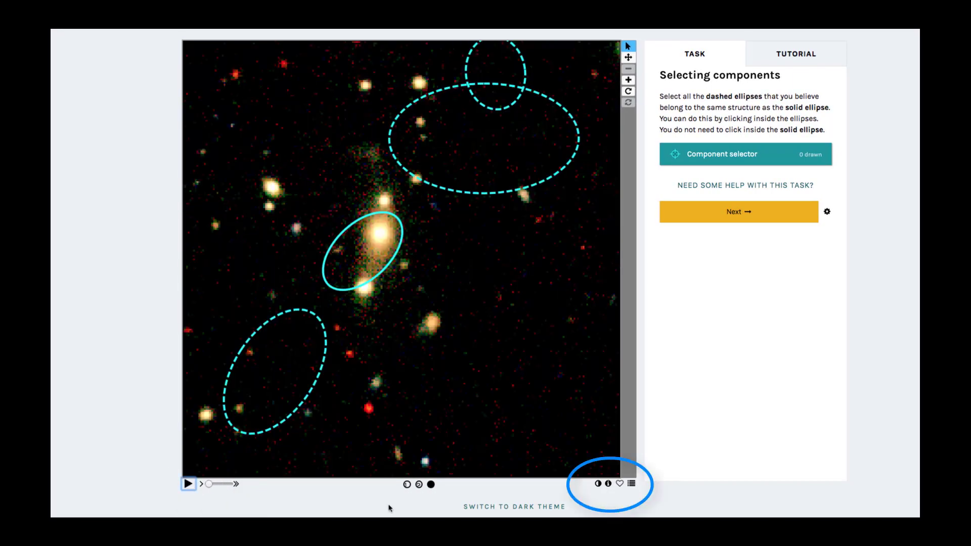
# Return to the optical image with radio contours and view it in inverted colours before restoring the normal colours
pyautogui.click(421, 486)
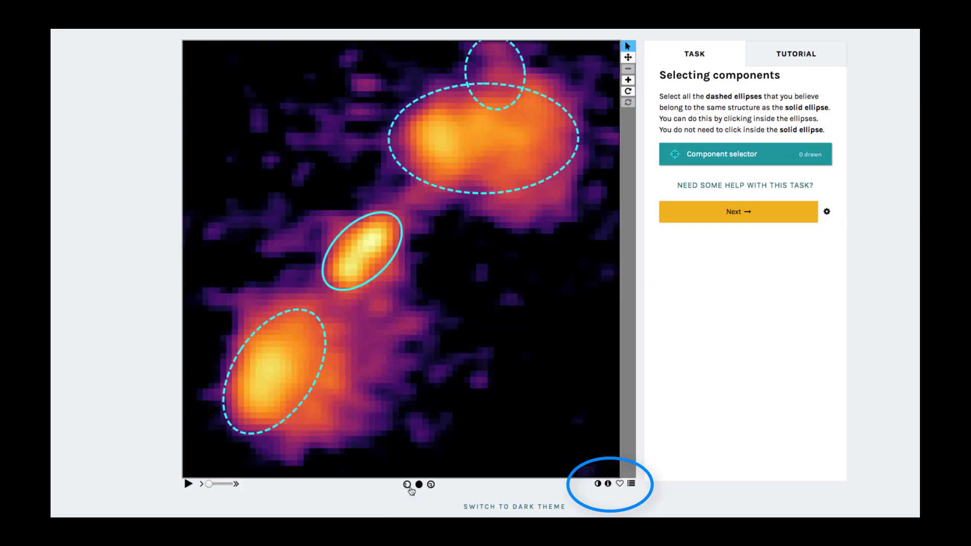
pyautogui.click(407, 485)
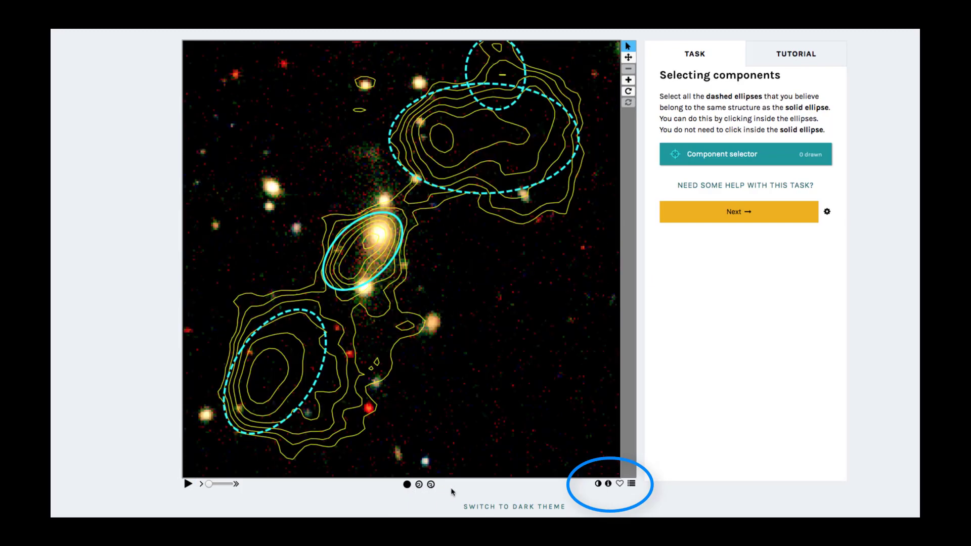
pyautogui.click(597, 486)
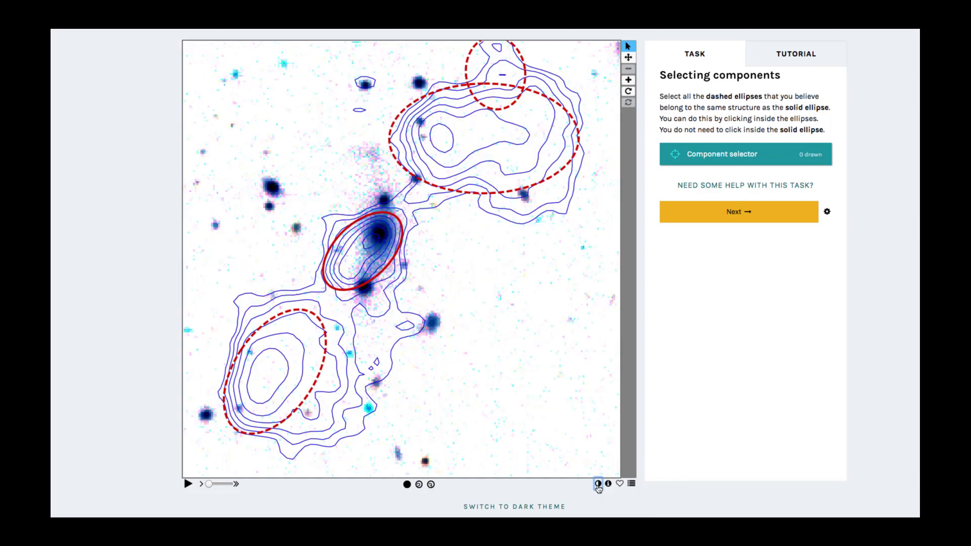
pyautogui.click(598, 485)
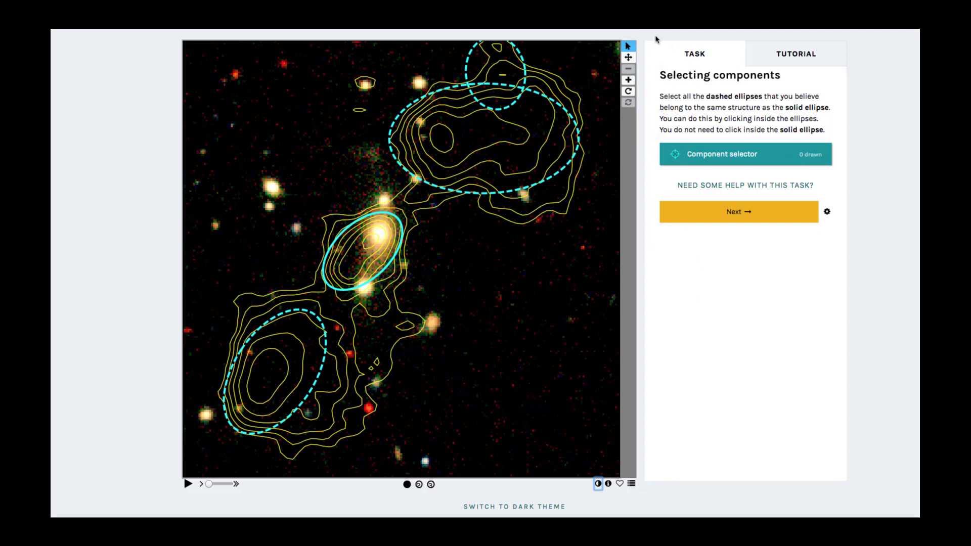
# Zoom the image in and out, rotate it, and reset it to its original orientation
pyautogui.click(629, 80)
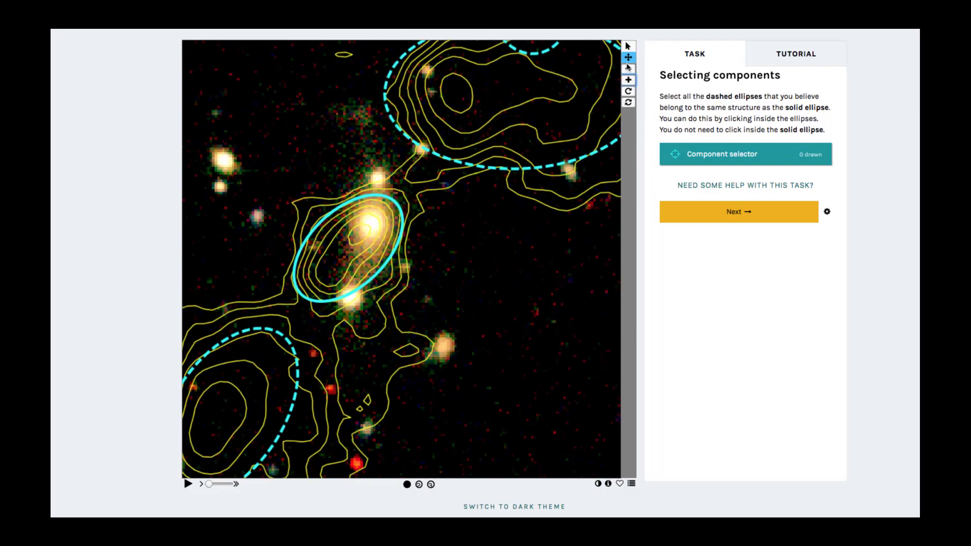
pyautogui.click(630, 70)
pyautogui.click(630, 92)
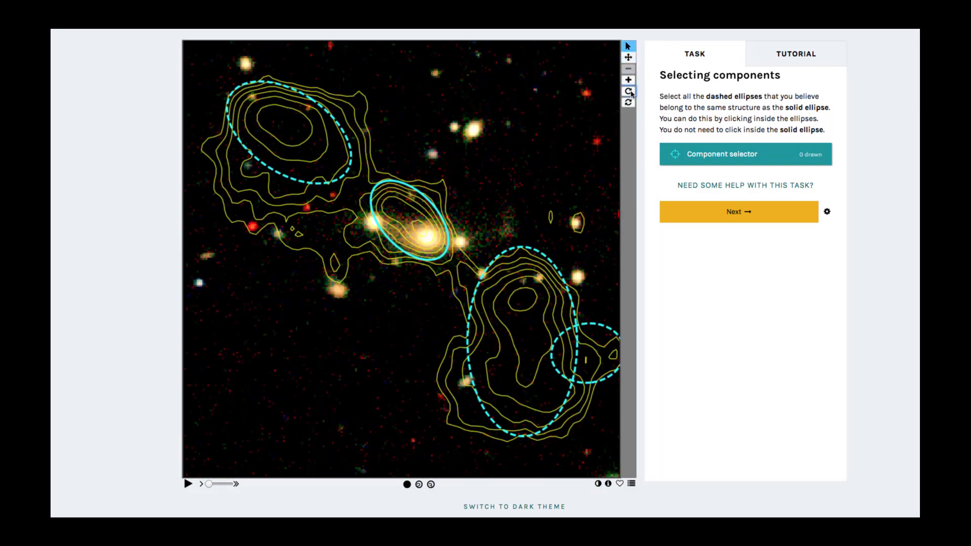
pyautogui.click(631, 93)
pyautogui.click(629, 103)
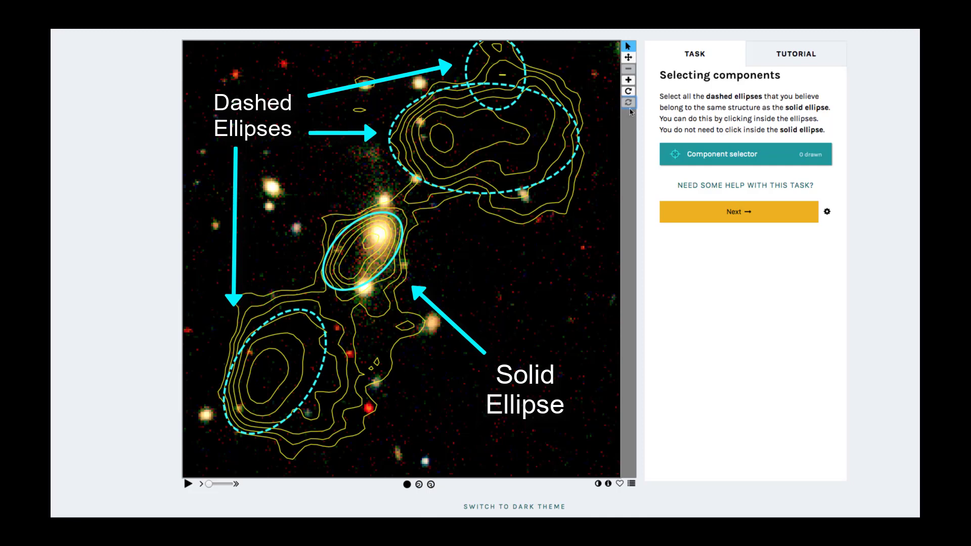
# Mark all three dashed ellipses as components of the solid-ellipse source, submit the selection and accept the feedback
pyautogui.click(677, 154)
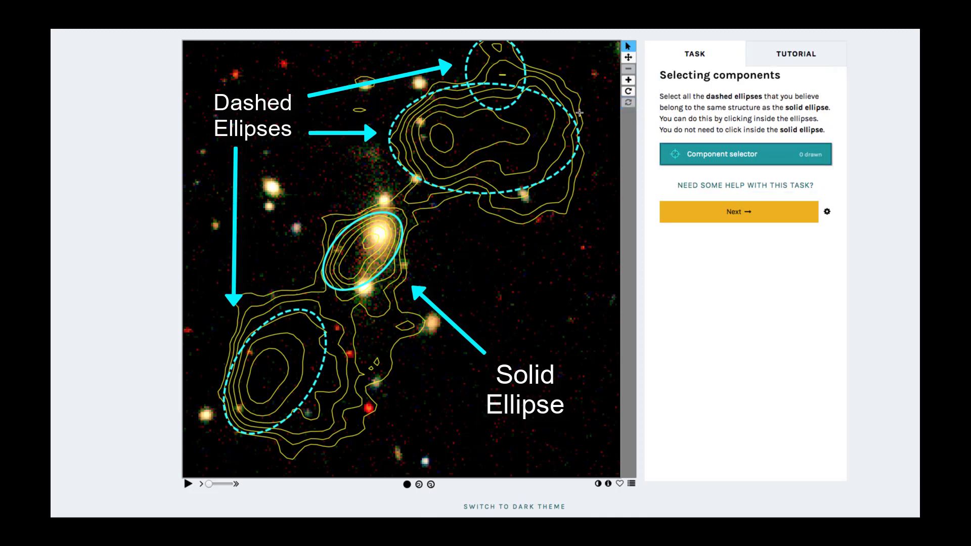
pyautogui.click(497, 72)
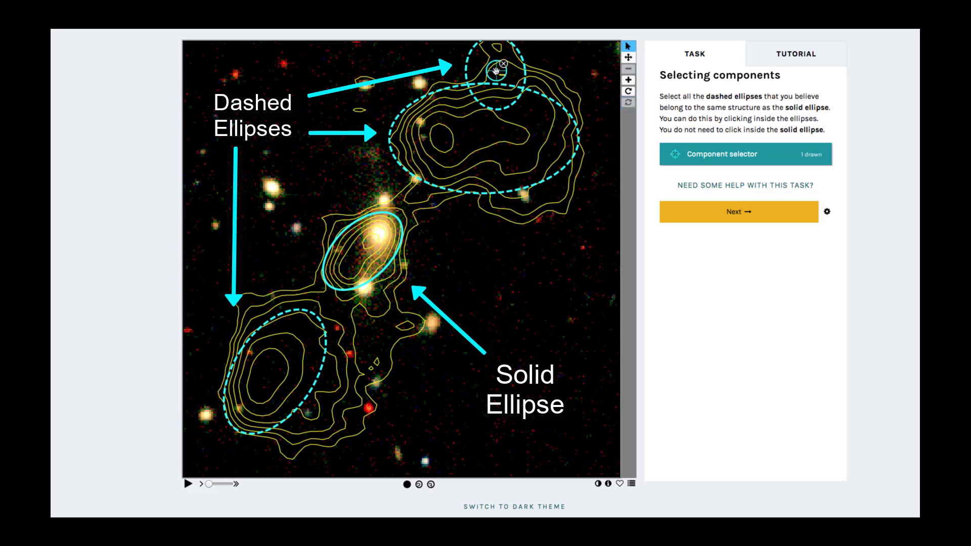
pyautogui.click(477, 137)
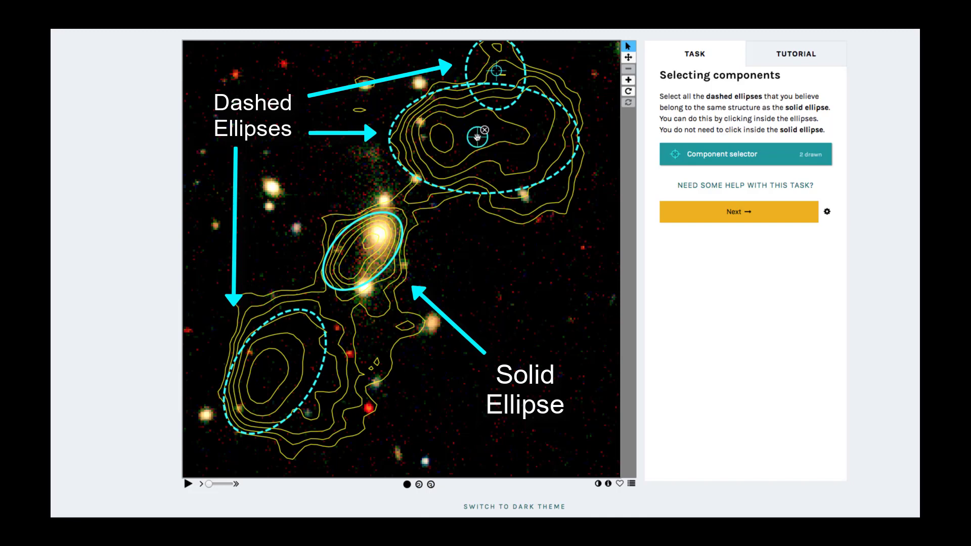
pyautogui.click(277, 371)
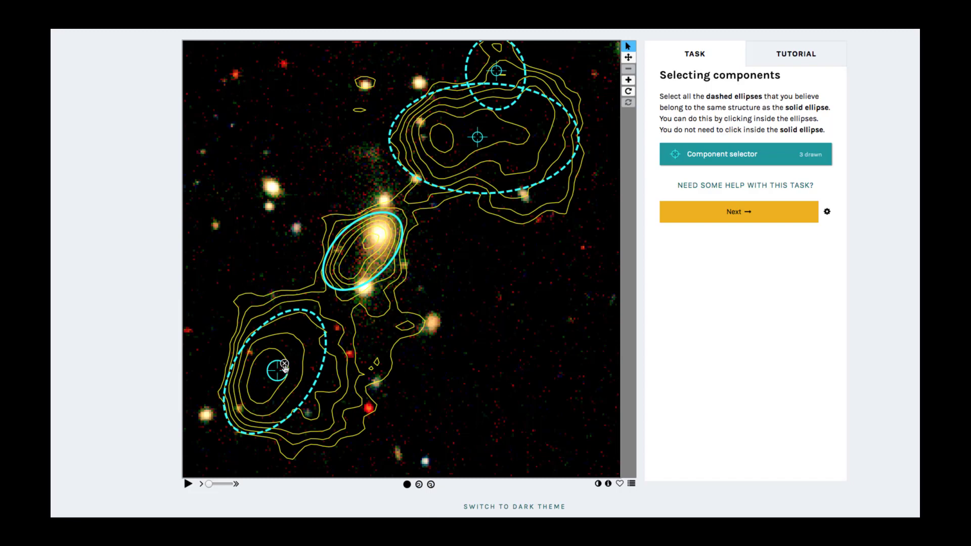
pyautogui.moveTo(284, 373)
pyautogui.mouseDown()
pyautogui.moveTo(306, 376)
pyautogui.moveTo(329, 350)
pyautogui.moveTo(280, 354)
pyautogui.moveTo(280, 371)
pyautogui.mouseUp()
pyautogui.click(282, 365)
pyautogui.click(283, 368)
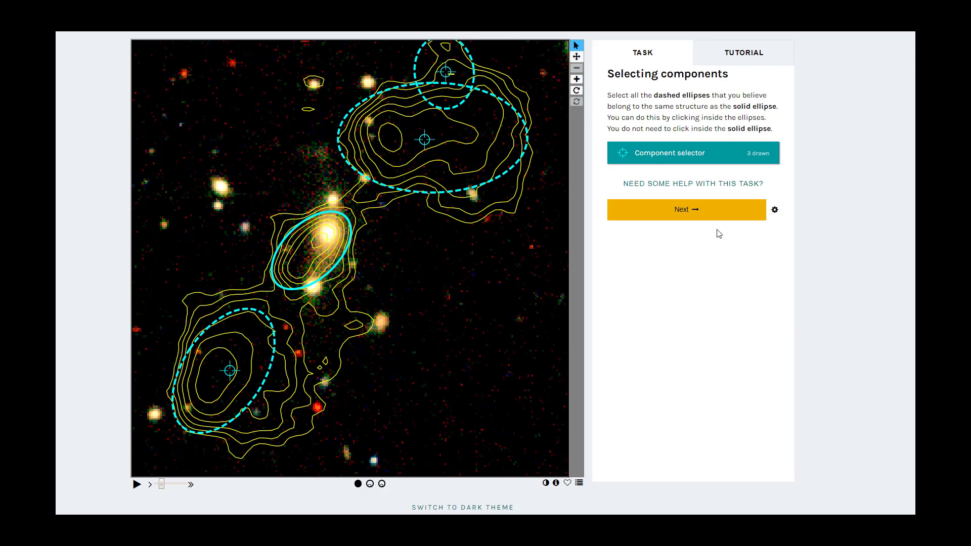
pyautogui.click(699, 214)
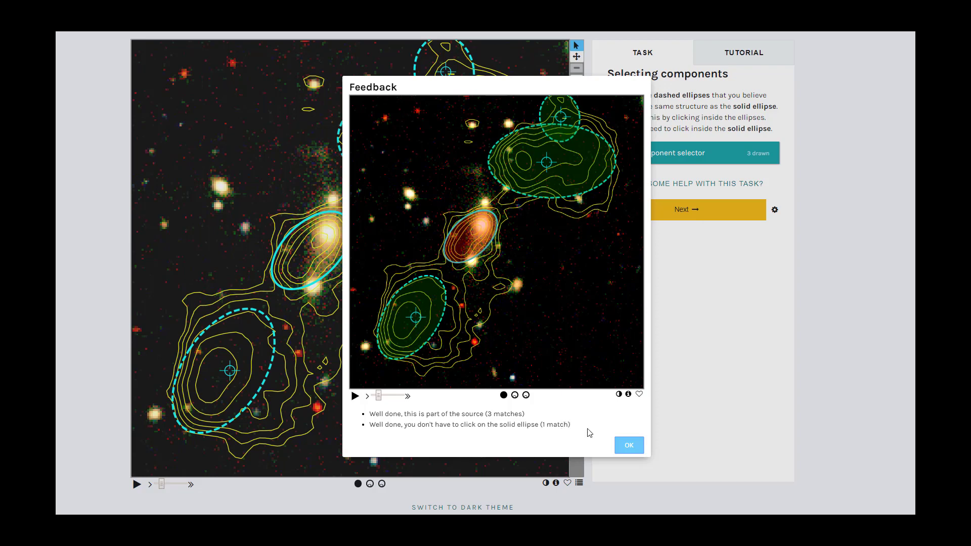
pyautogui.click(629, 446)
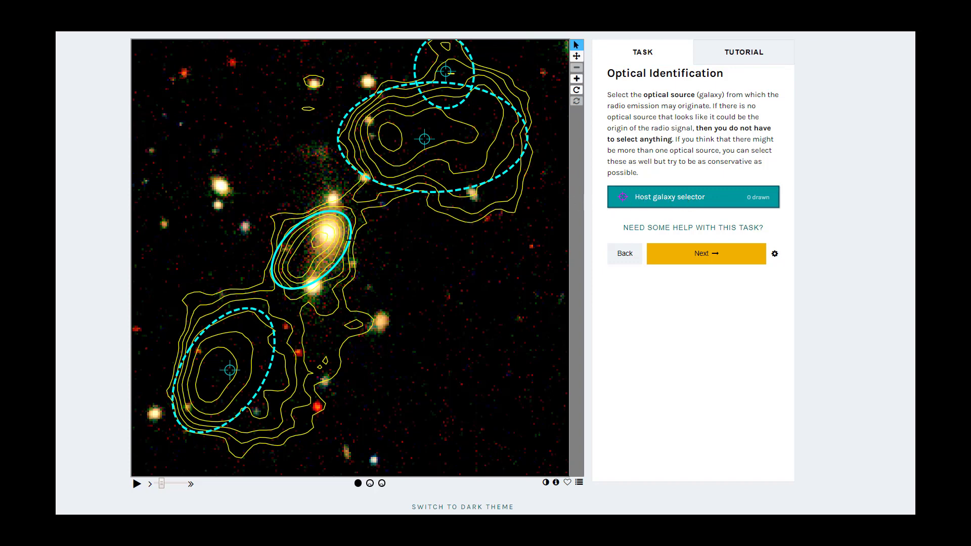
# Mark the bright galaxy inside the solid ellipse as the host, checking the contour-free optical image, and complete the classification without additional flags
pyautogui.click(327, 235)
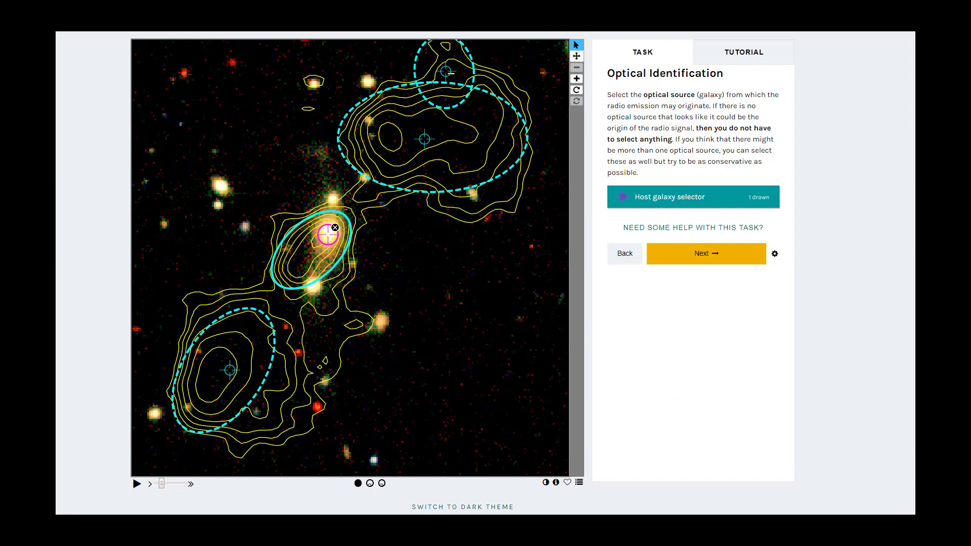
pyautogui.click(382, 484)
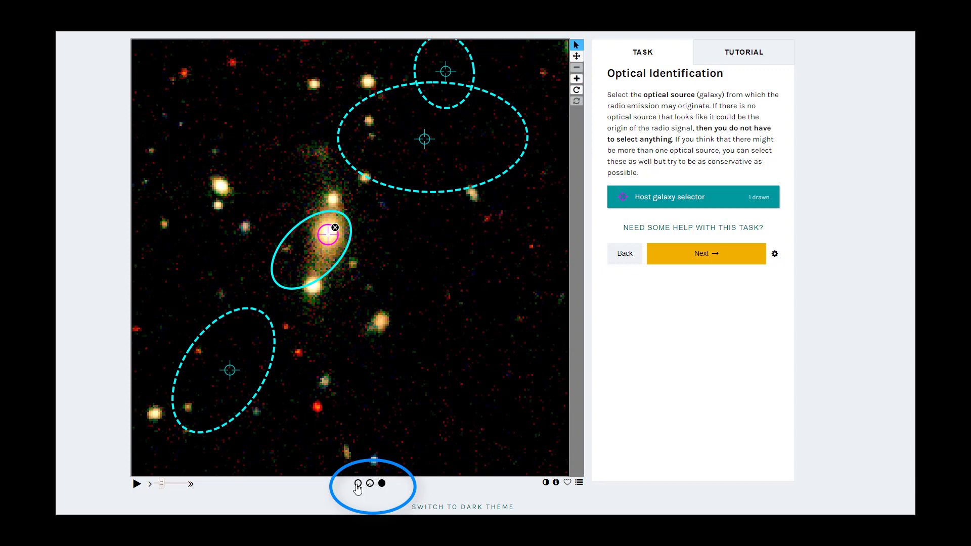
pyautogui.click(359, 484)
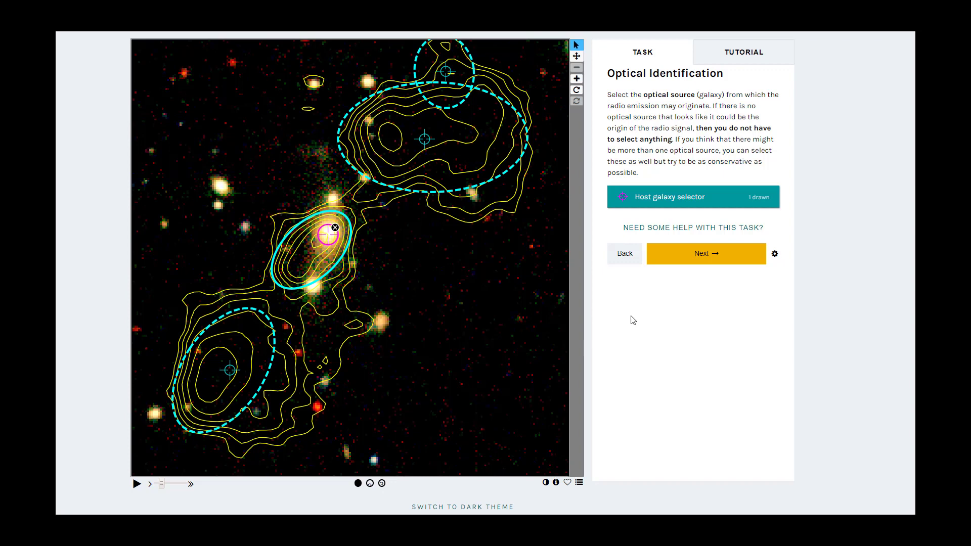
pyautogui.click(693, 262)
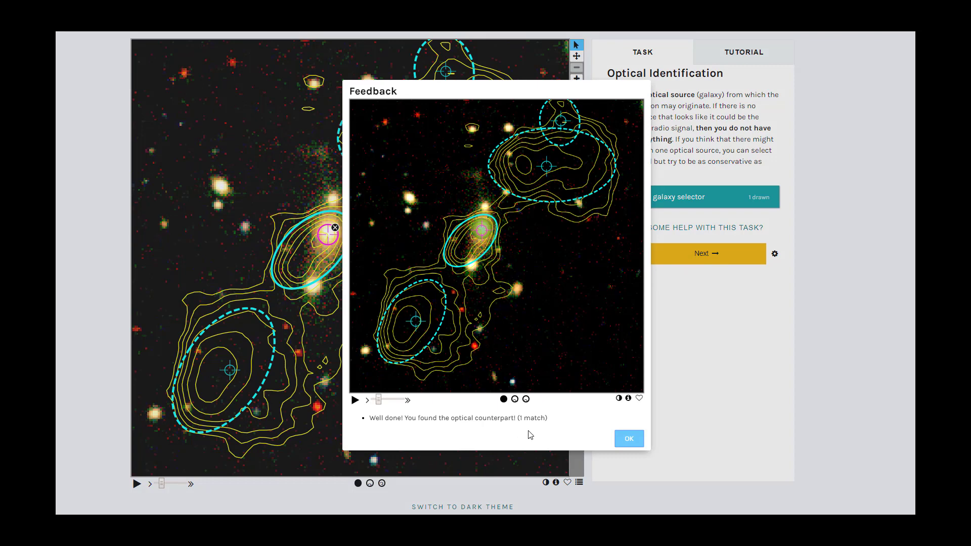
pyautogui.click(627, 440)
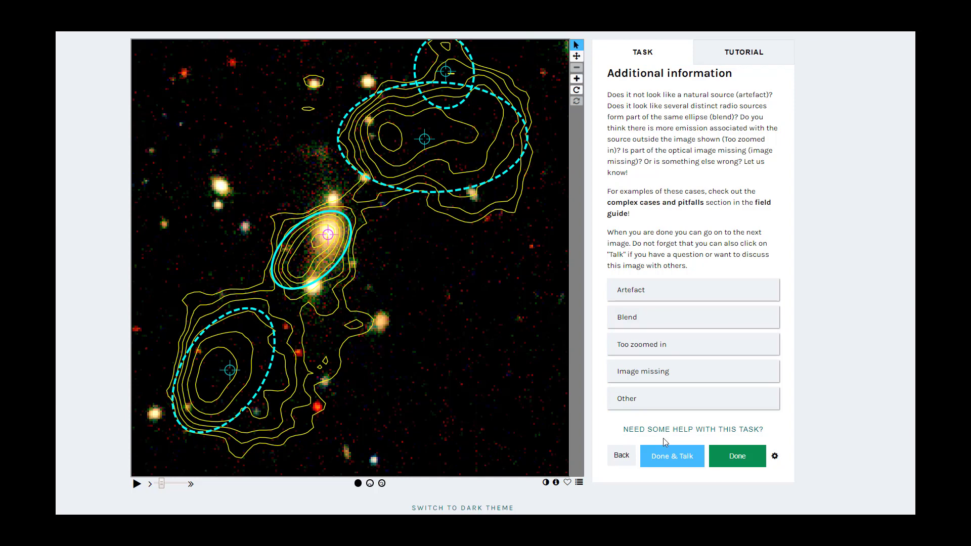
pyautogui.click(730, 459)
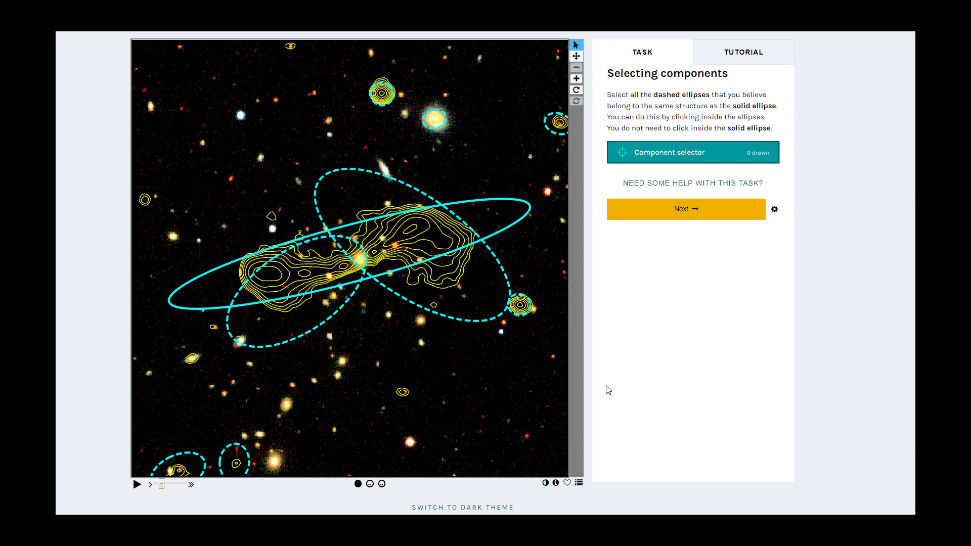
# Mark the two large dashed ellipses overlapping the central solid ellipse as components, submit them and accept the feedback
pyautogui.click(623, 160)
pyautogui.click(444, 272)
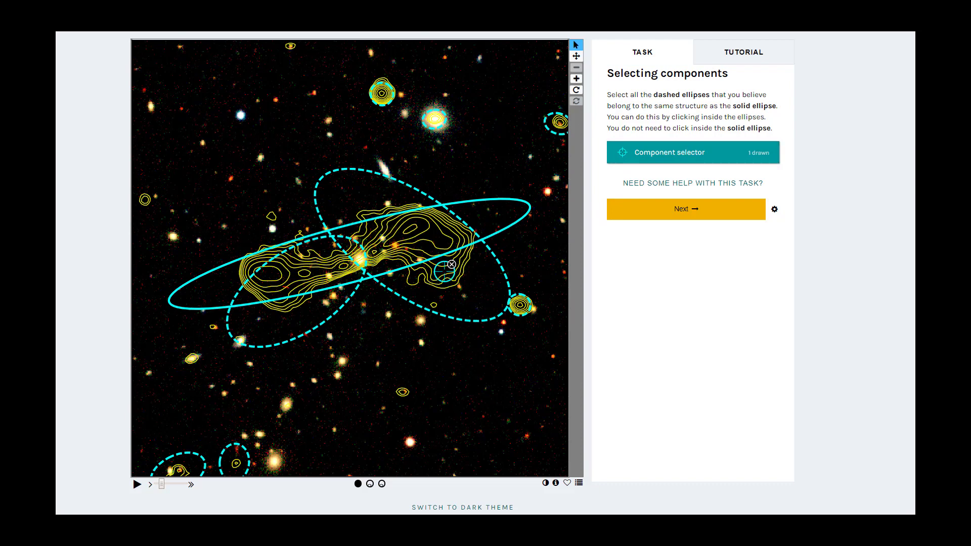
pyautogui.click(285, 314)
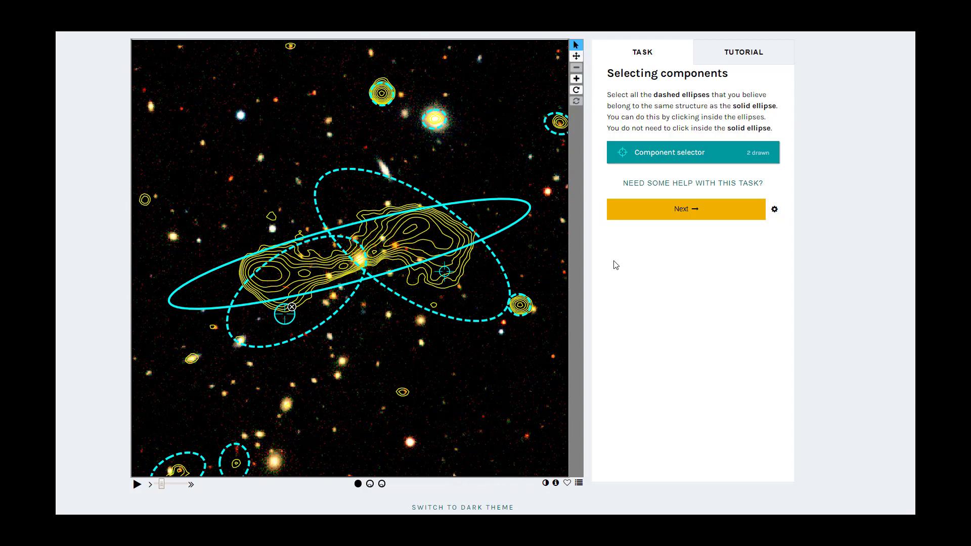
pyautogui.click(673, 216)
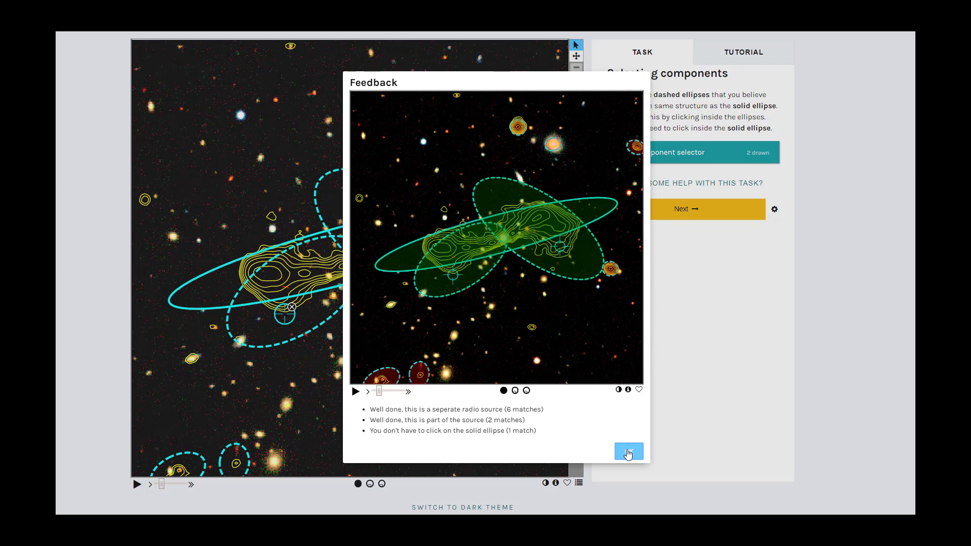
pyautogui.click(628, 453)
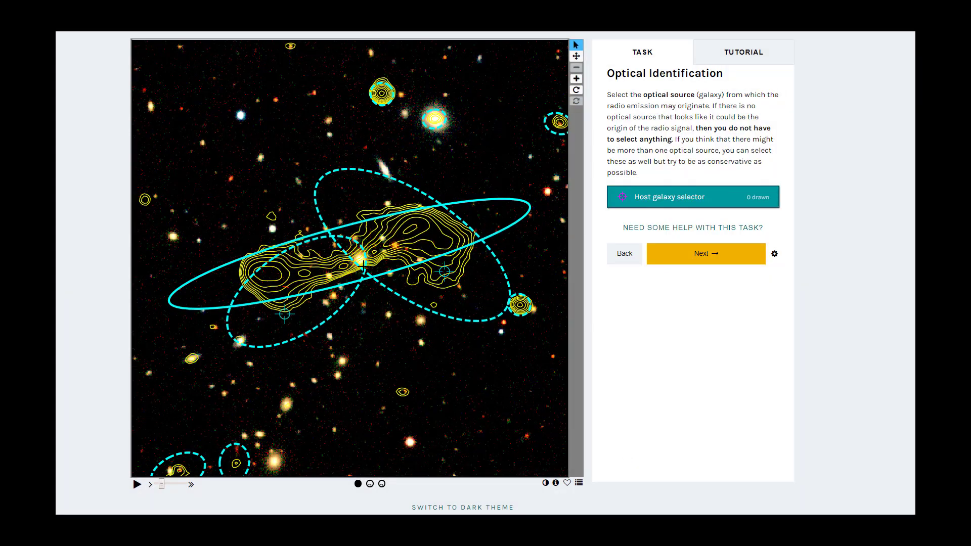
# Mark the bright source between the two radio lobes as the host galaxy and complete the classification without additional flags
pyautogui.click(360, 259)
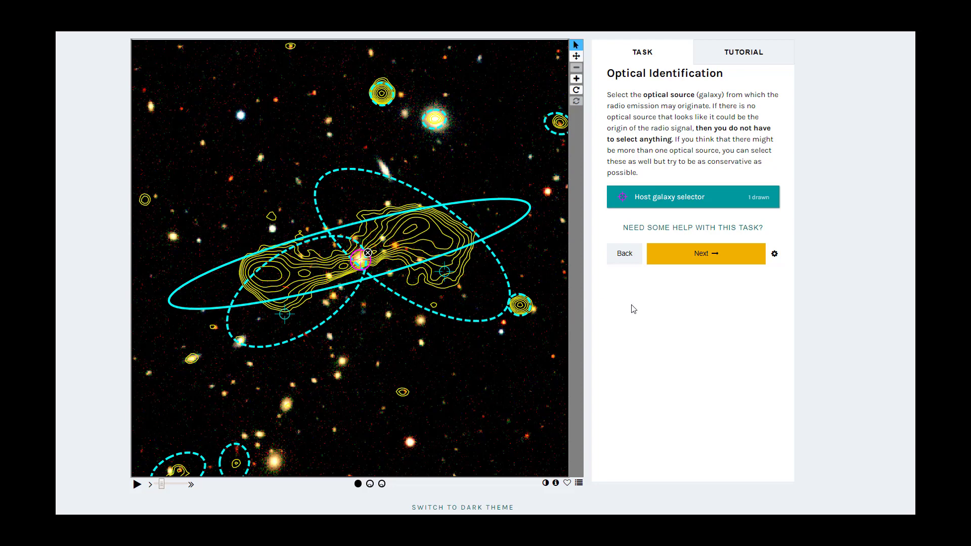
pyautogui.click(699, 260)
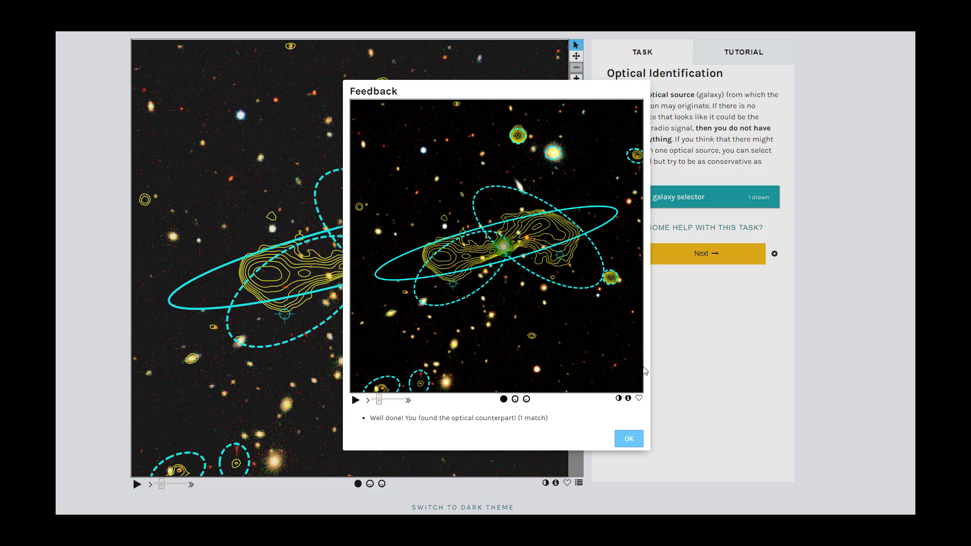
pyautogui.click(629, 438)
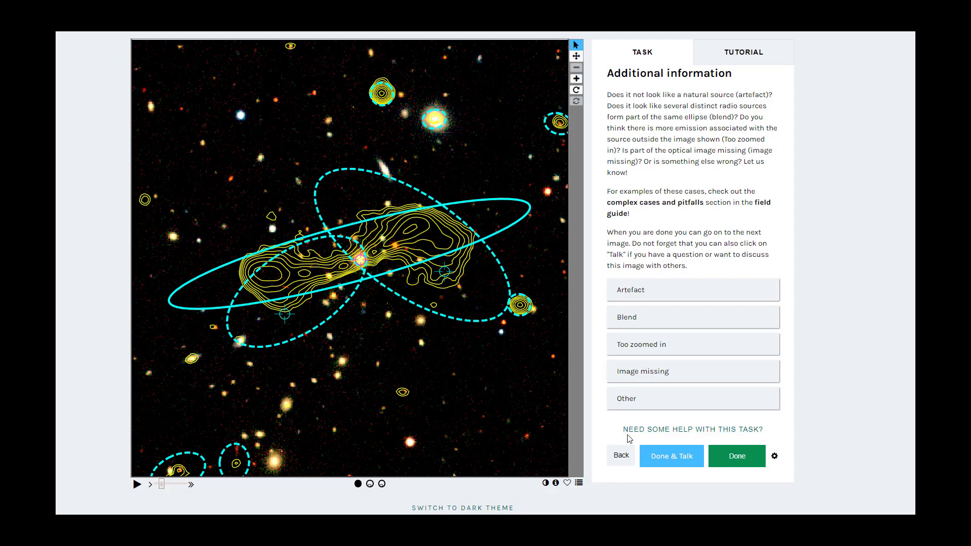
pyautogui.click(727, 457)
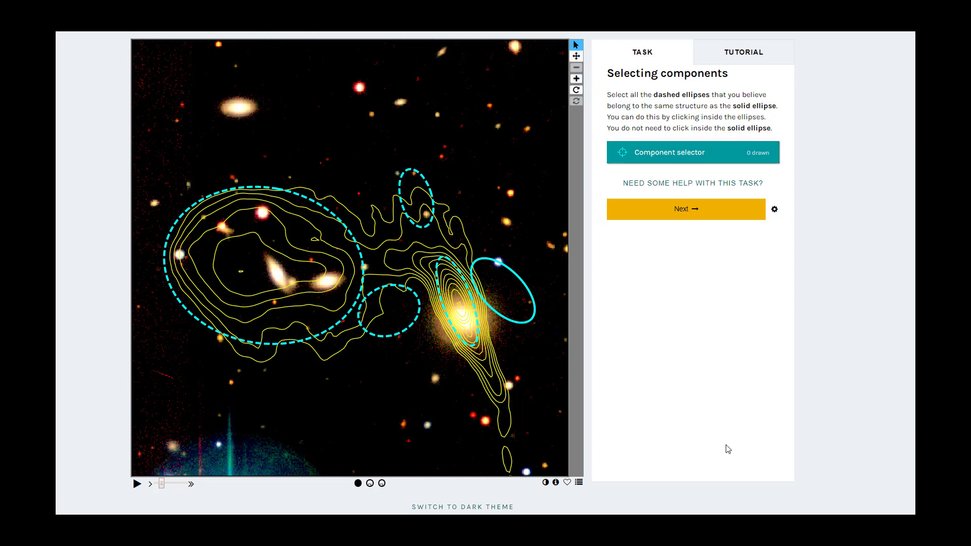
# Mark all four dashed ellipses as components of the solid-ellipse source, submit the selection and accept the feedback
pyautogui.click(465, 312)
pyautogui.click(416, 198)
pyautogui.click(387, 309)
pyautogui.click(265, 271)
pyautogui.click(683, 211)
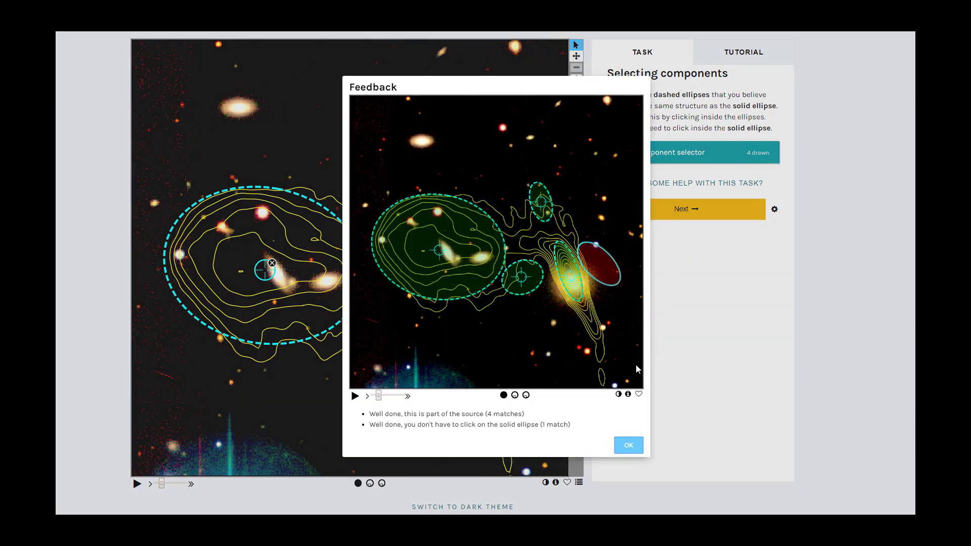
pyautogui.click(628, 447)
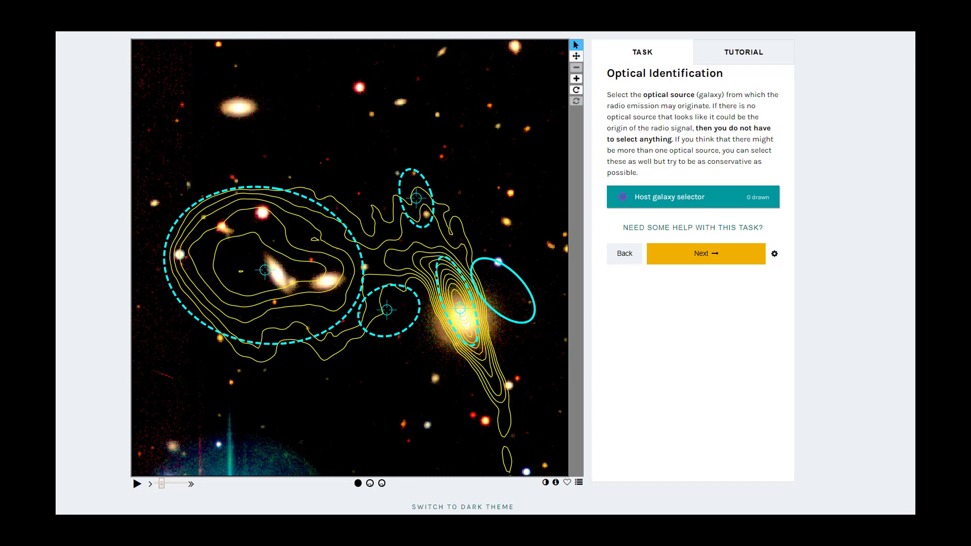
# Mark the bright yellow galaxy in the narrow dashed ellipse as the host and complete the classification without additional flags
pyautogui.click(463, 318)
pyautogui.click(680, 261)
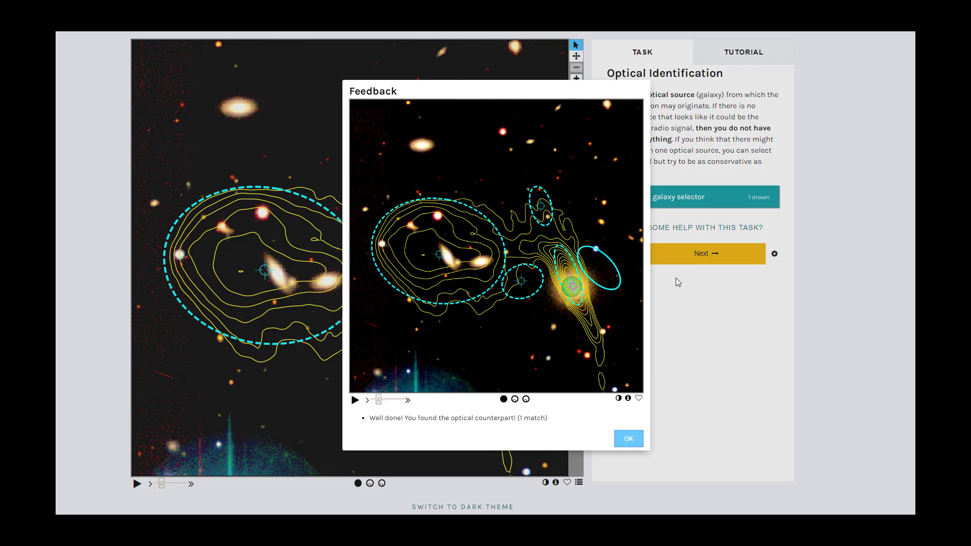
pyautogui.click(628, 439)
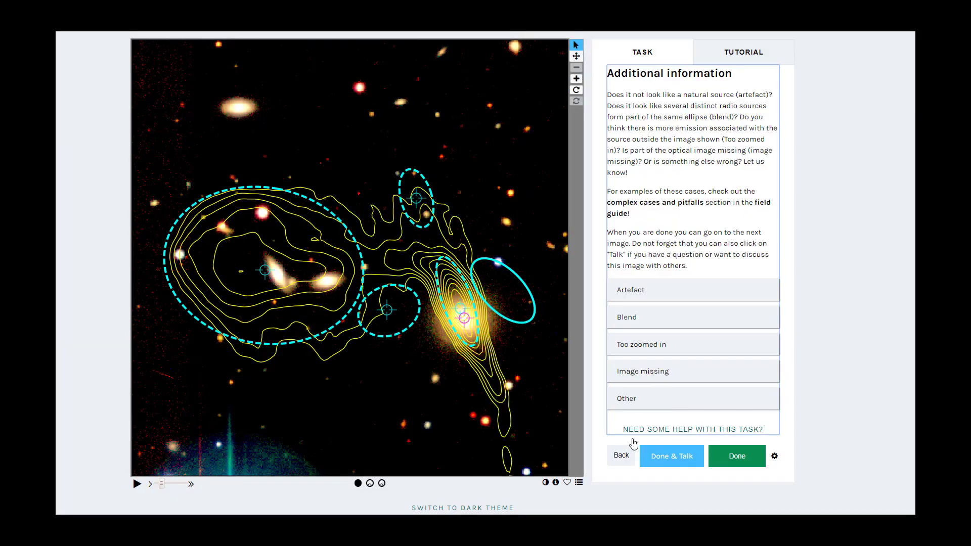
pyautogui.click(722, 458)
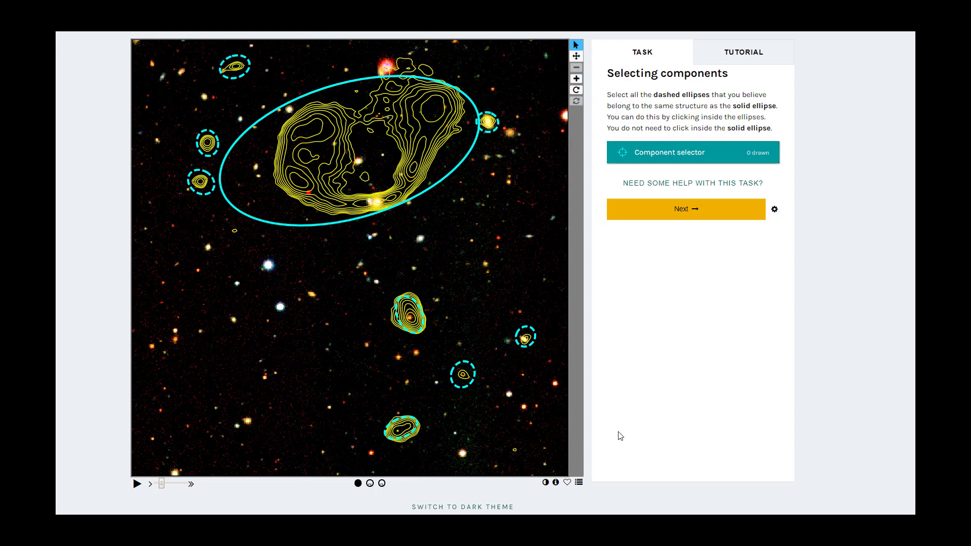
# Submit the large solid ellipse without extra components, mark the bright galaxy on its lower contour edge as host, and finish without additional flags
pyautogui.click(653, 218)
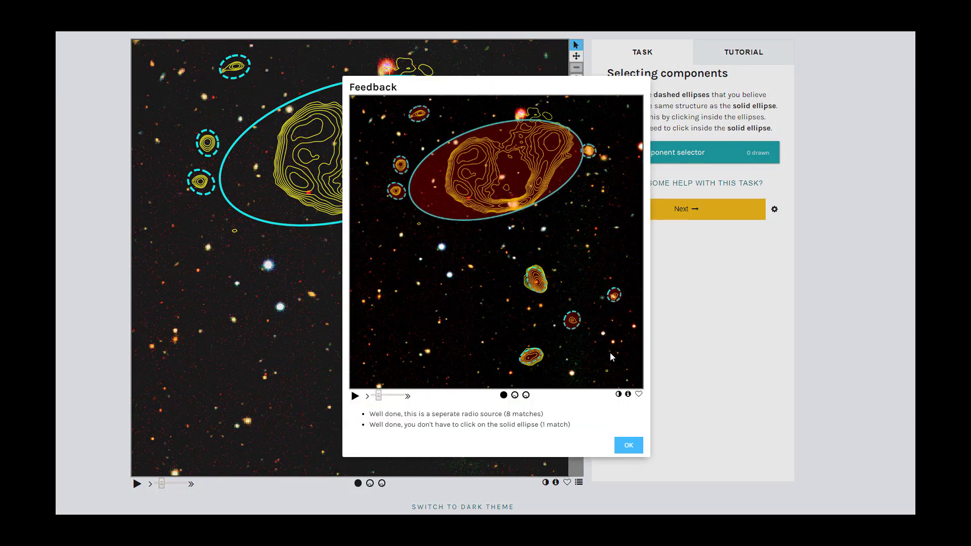
pyautogui.click(623, 445)
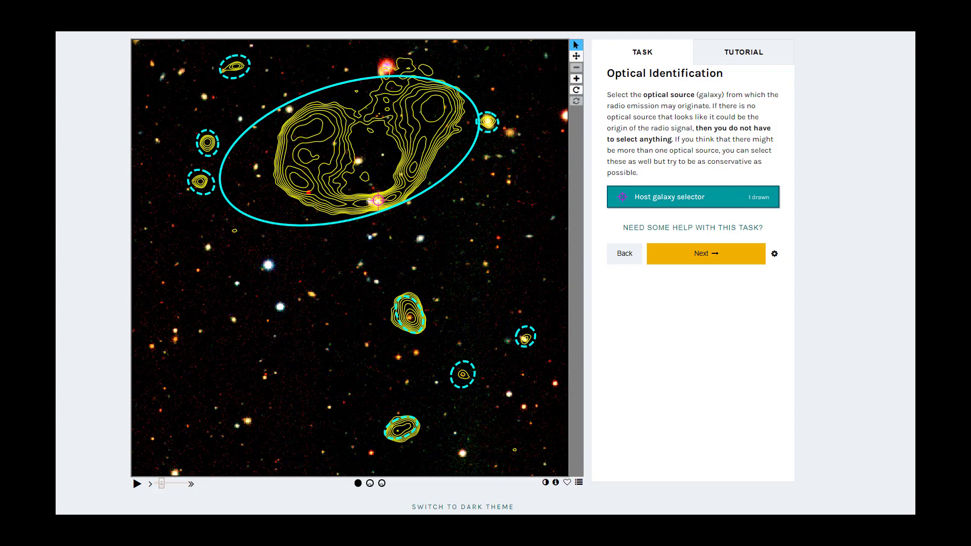
pyautogui.click(380, 203)
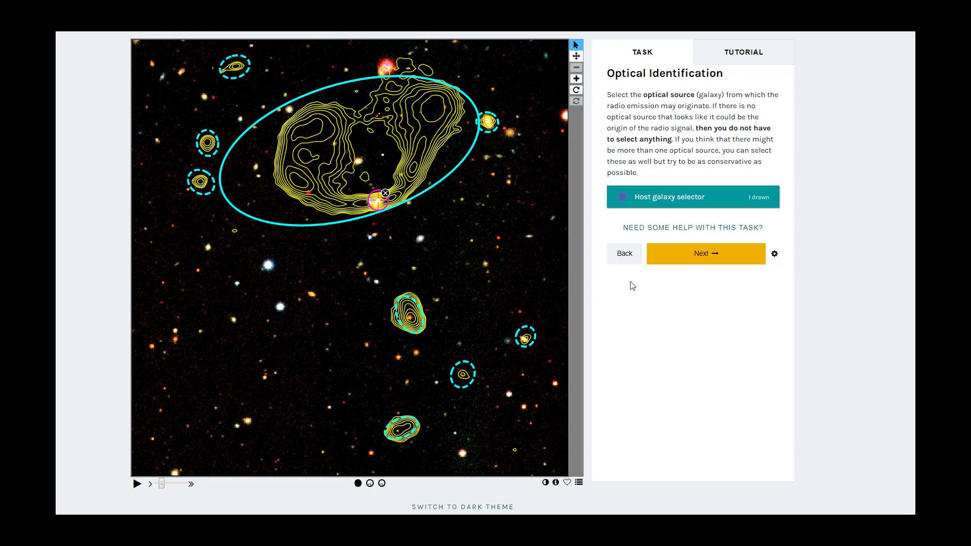
pyautogui.click(662, 264)
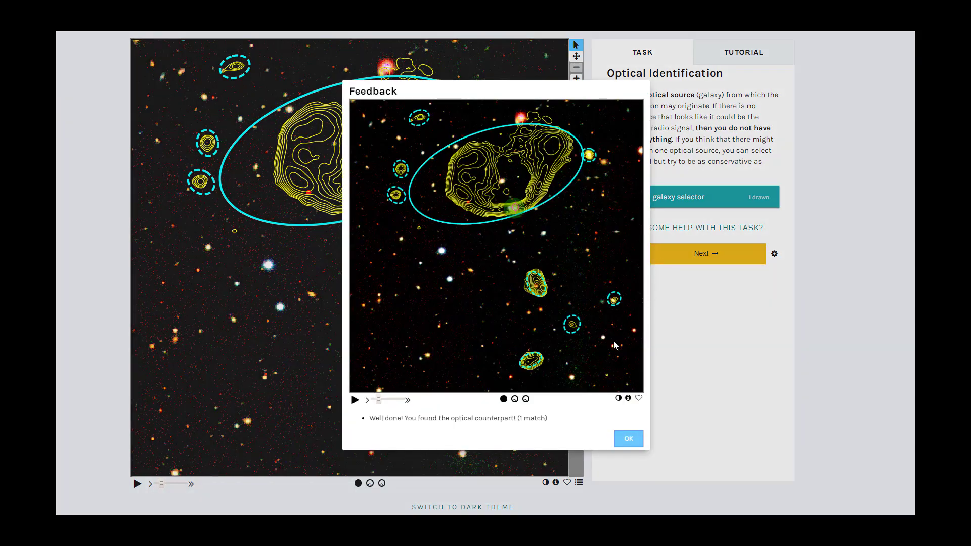
pyautogui.click(628, 439)
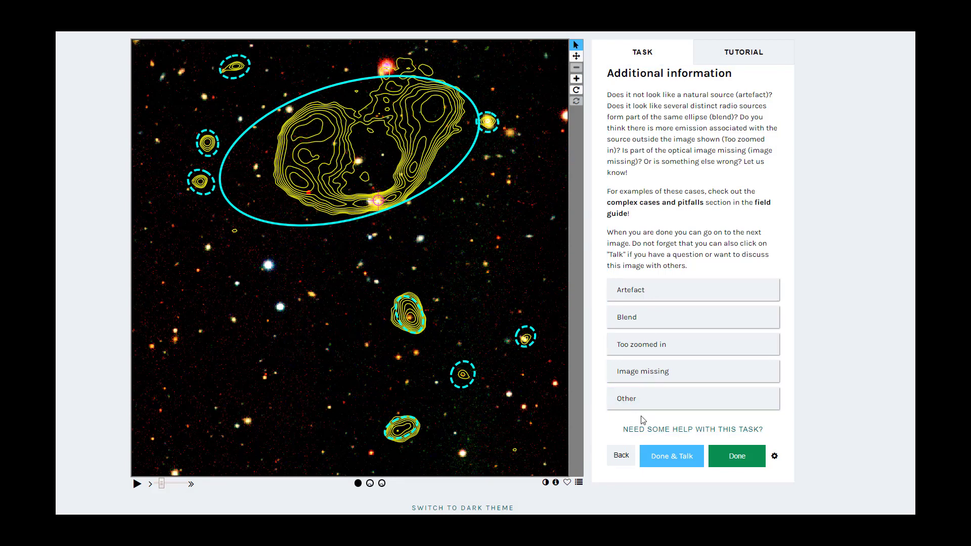
pyautogui.click(757, 449)
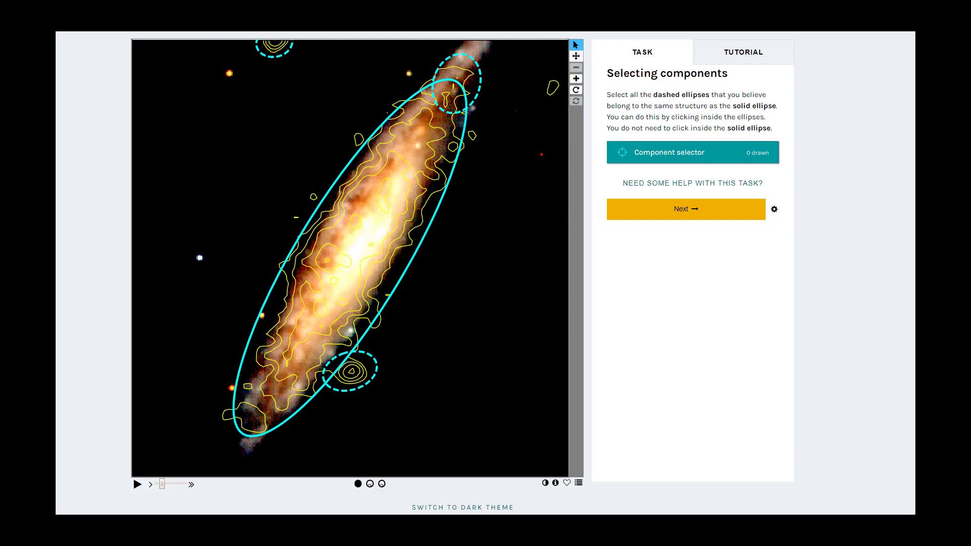
# Mark the two dashed ellipses overlapping the upper and lower ends of the solid ellipse as components, submit them and accept the feedback
pyautogui.click(352, 372)
pyautogui.click(462, 72)
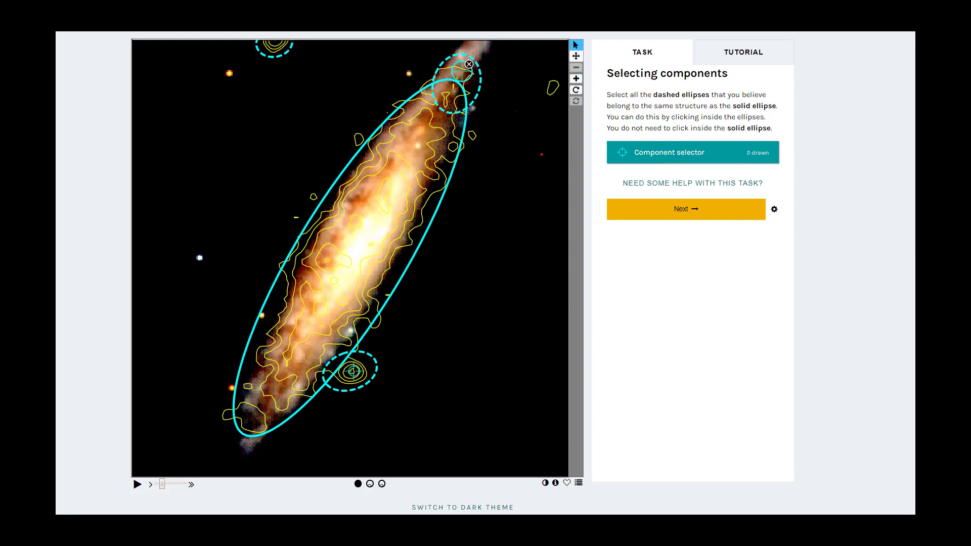
pyautogui.click(633, 216)
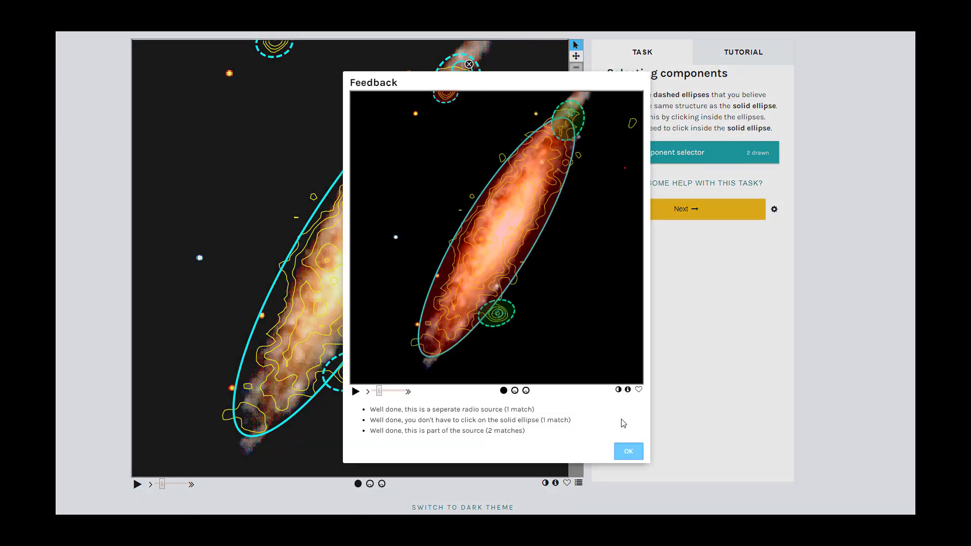
pyautogui.click(626, 451)
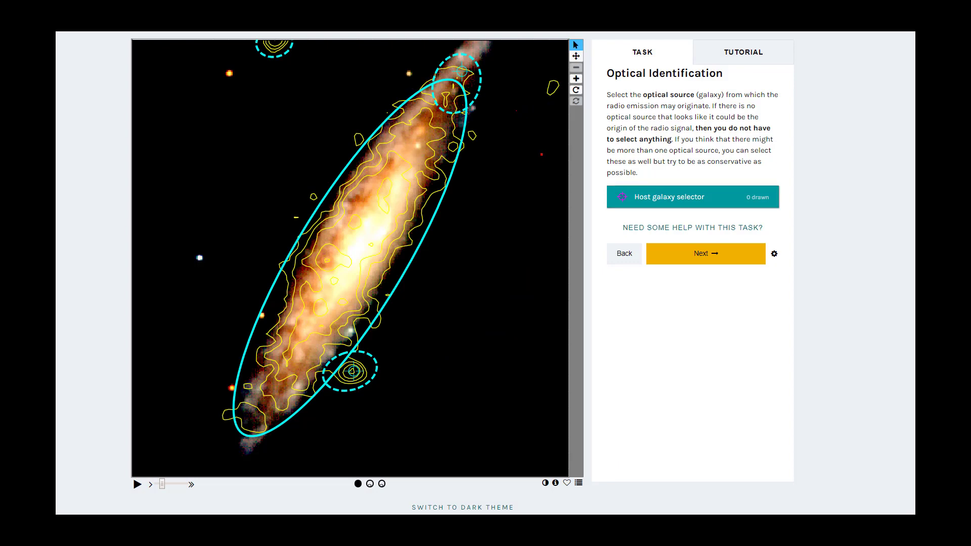
# Mark the bright centre of the large edge-on galaxy as the host and complete the classification without additional flags
pyautogui.click(364, 244)
pyautogui.click(666, 256)
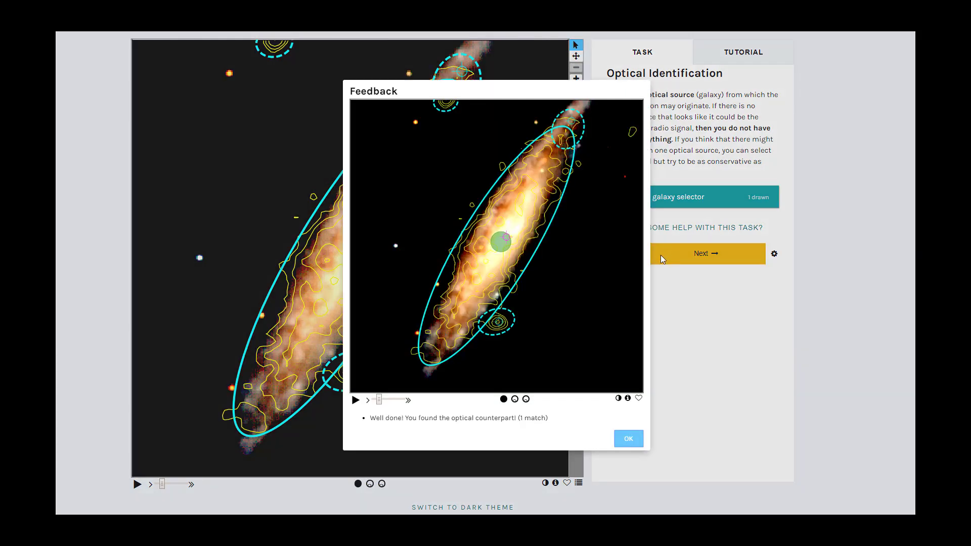
pyautogui.click(629, 439)
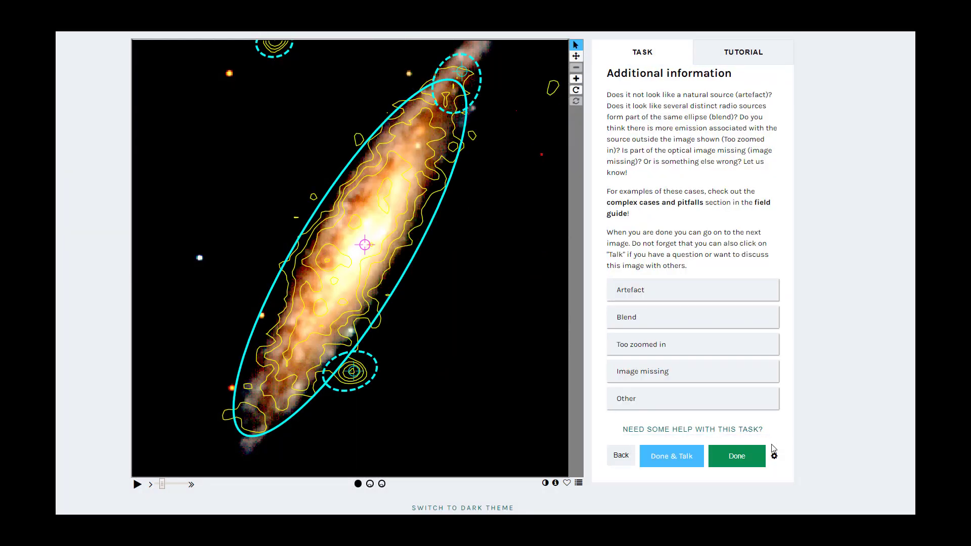
pyautogui.click(745, 458)
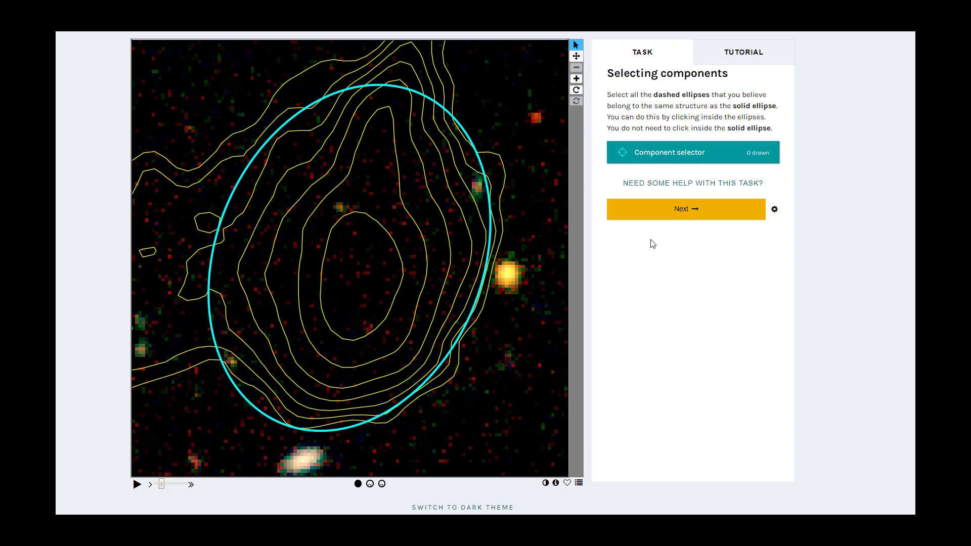
# Classify the lone solid-ellipse source with no extra components, no host galaxy and no additional flags
pyautogui.click(653, 219)
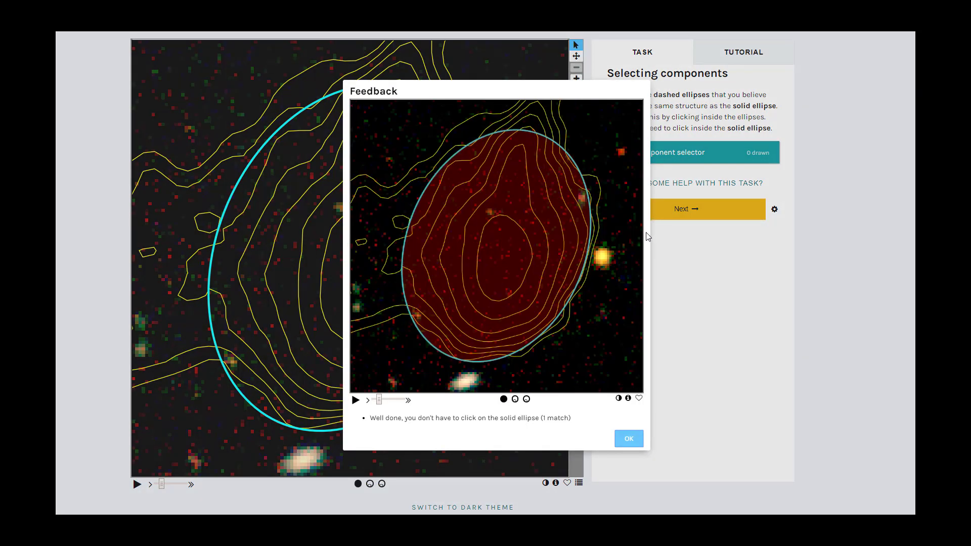
pyautogui.click(629, 440)
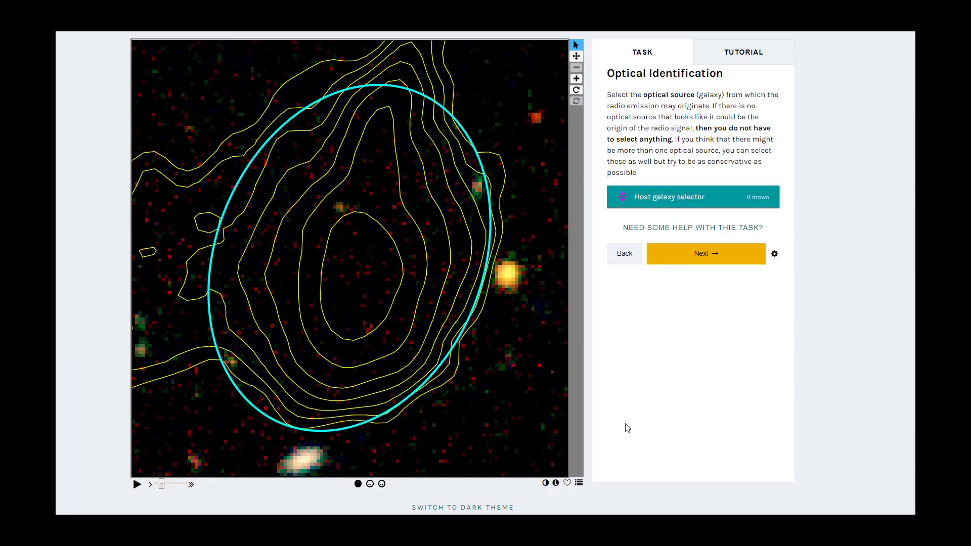
pyautogui.click(682, 264)
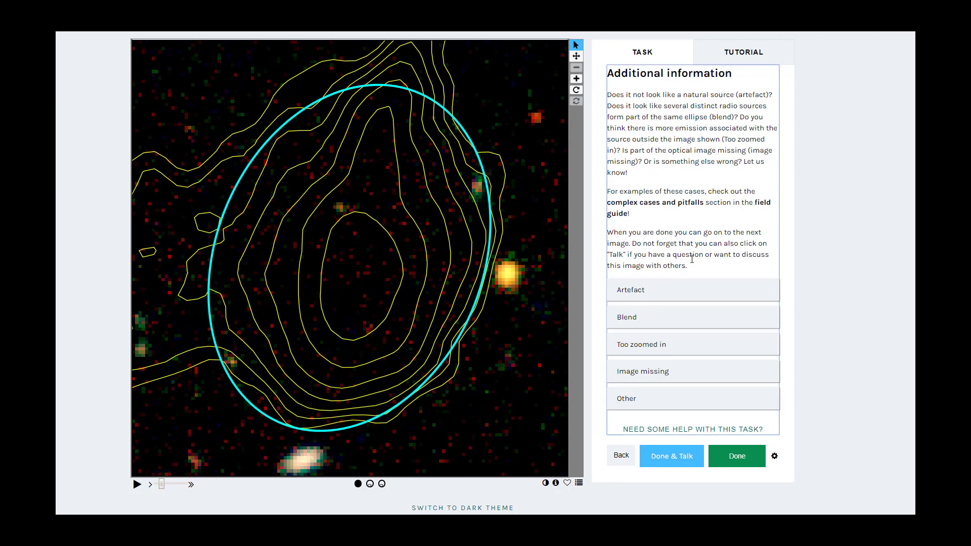
pyautogui.click(736, 458)
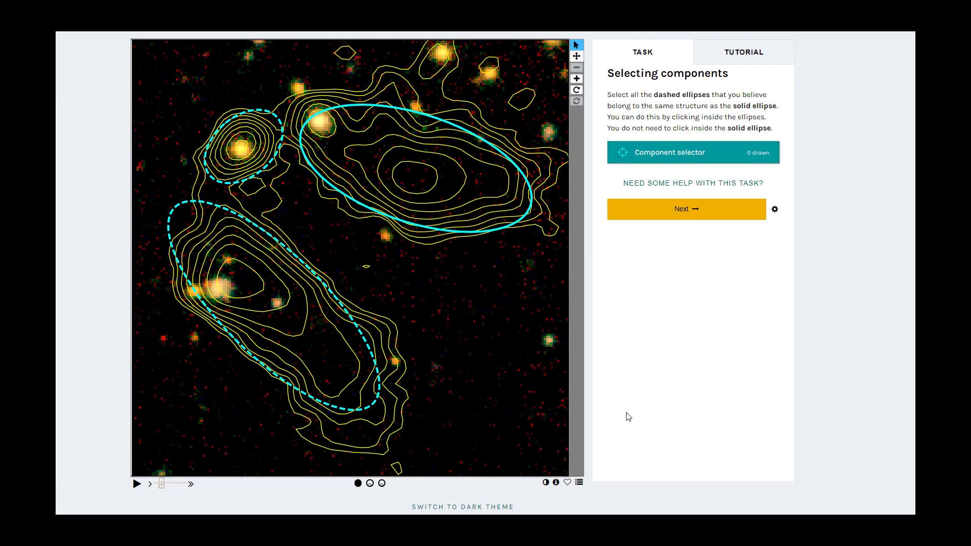
# Submit the solid ellipse without either dashed ellipse, mark the bright galaxy at its upper-left end as host, and finish without additional flags
pyautogui.click(670, 219)
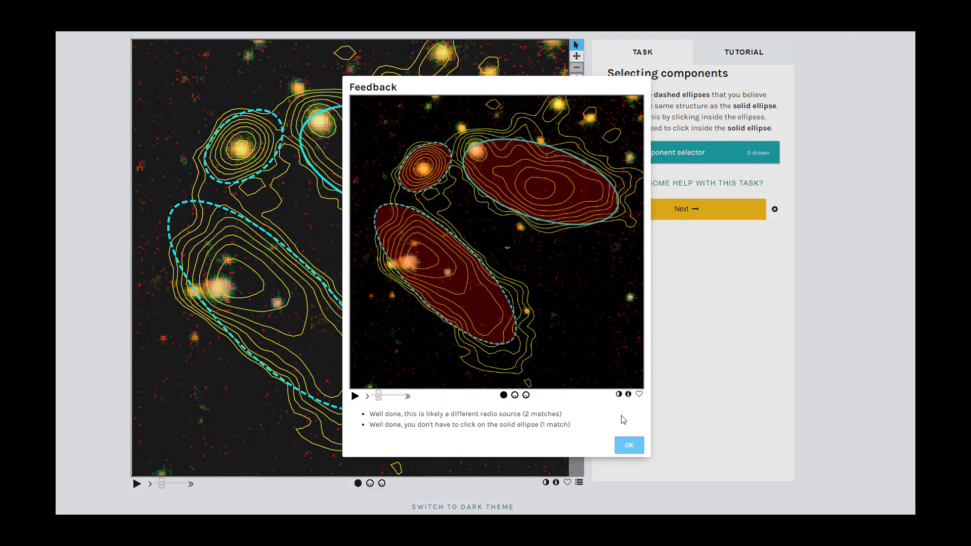
pyautogui.click(622, 446)
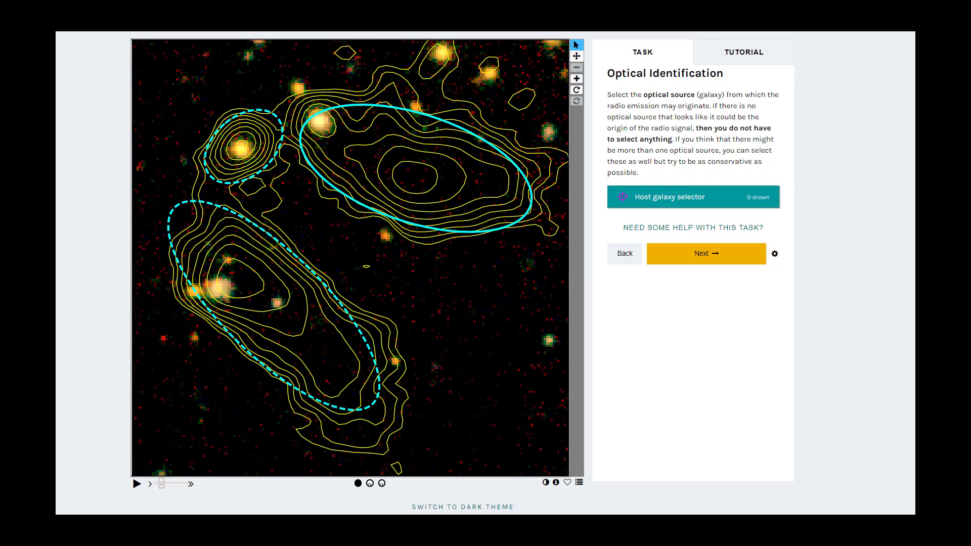
pyautogui.click(321, 123)
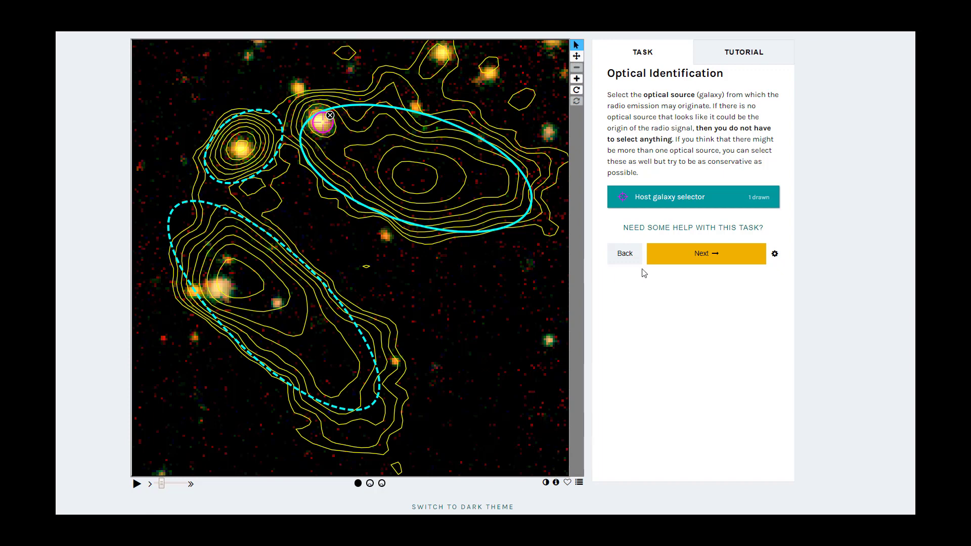
pyautogui.click(679, 261)
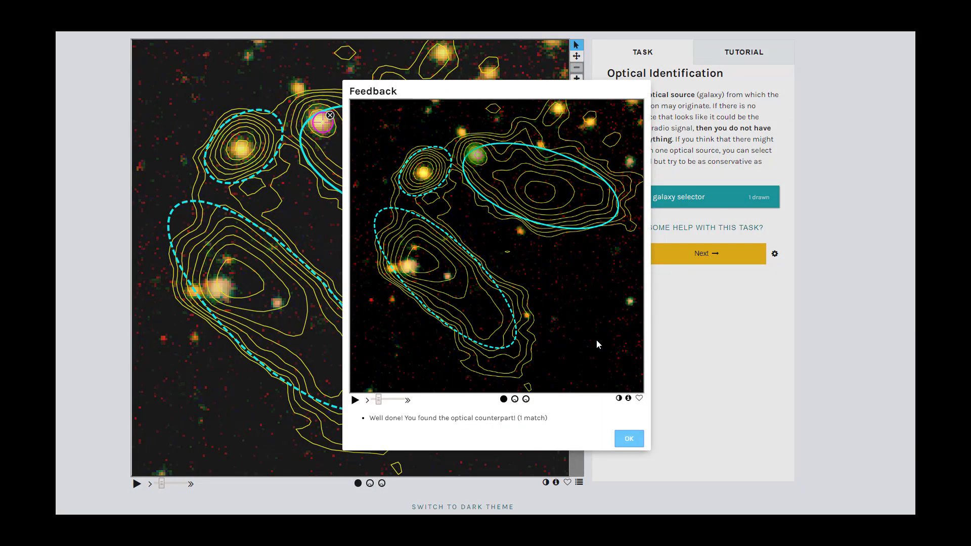
pyautogui.click(628, 439)
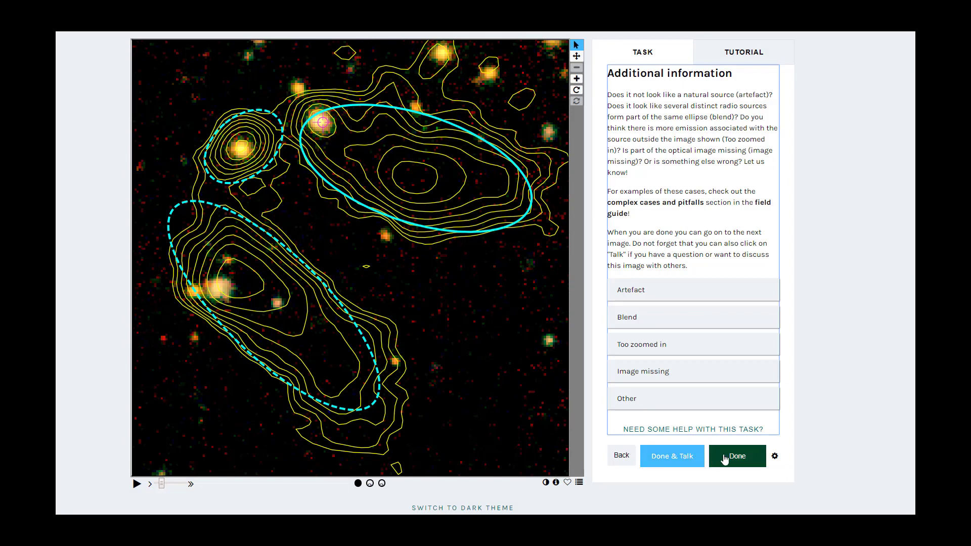
pyautogui.click(743, 462)
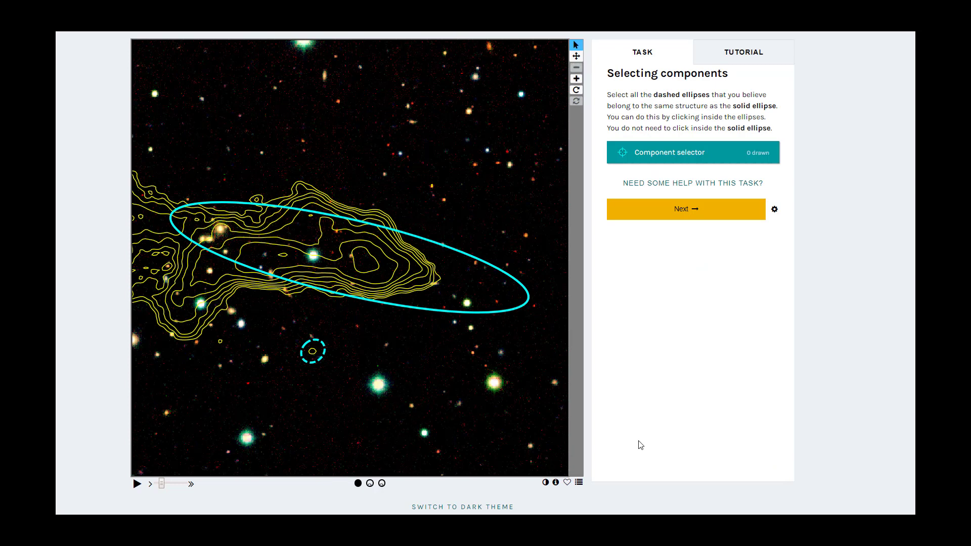
# Classify the source cut off at the image edge with no extra components or host galaxy, and flag it as Too zoomed in
pyautogui.click(683, 225)
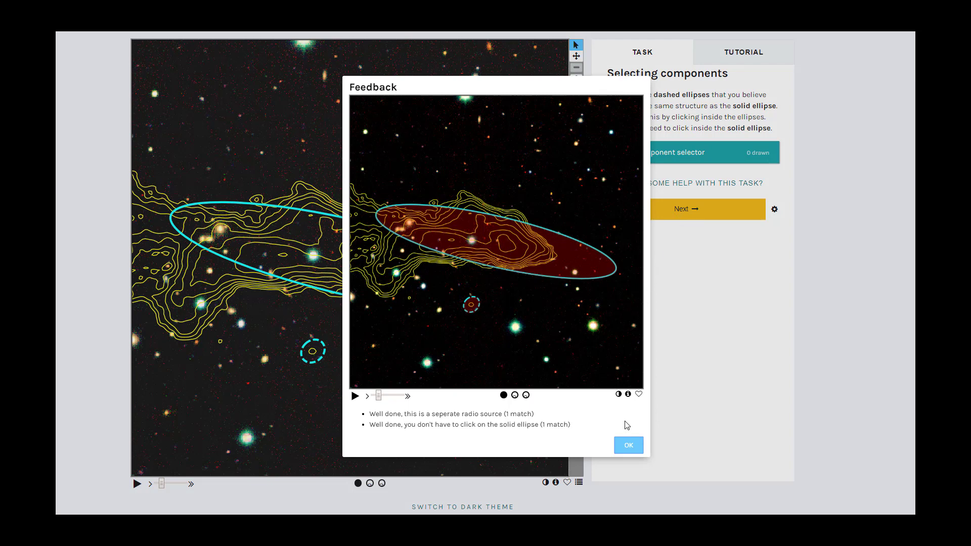
pyautogui.click(629, 446)
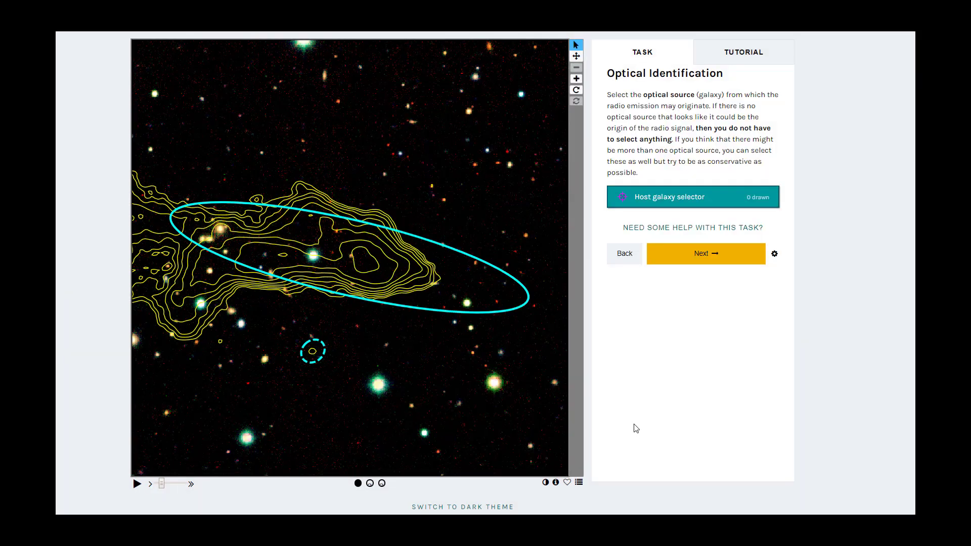
pyautogui.click(687, 263)
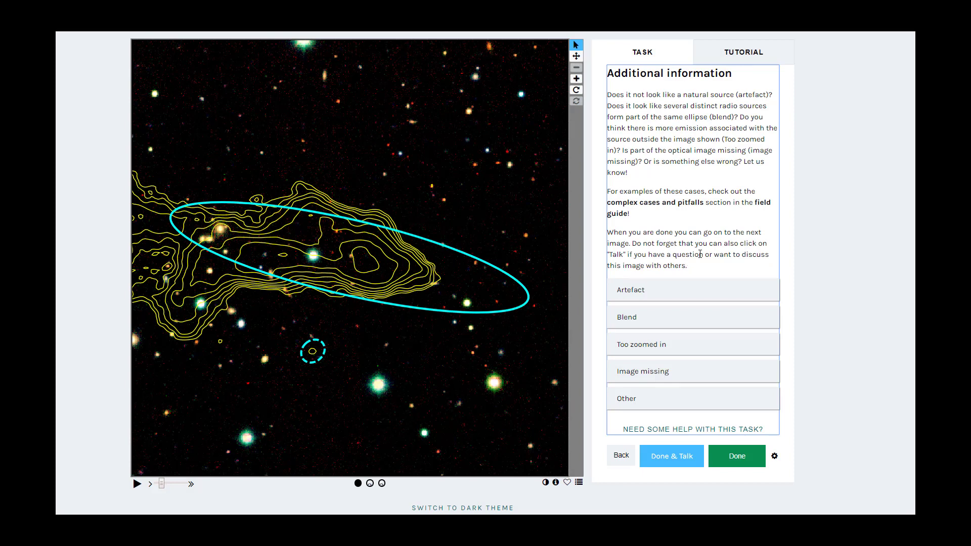
pyautogui.click(687, 349)
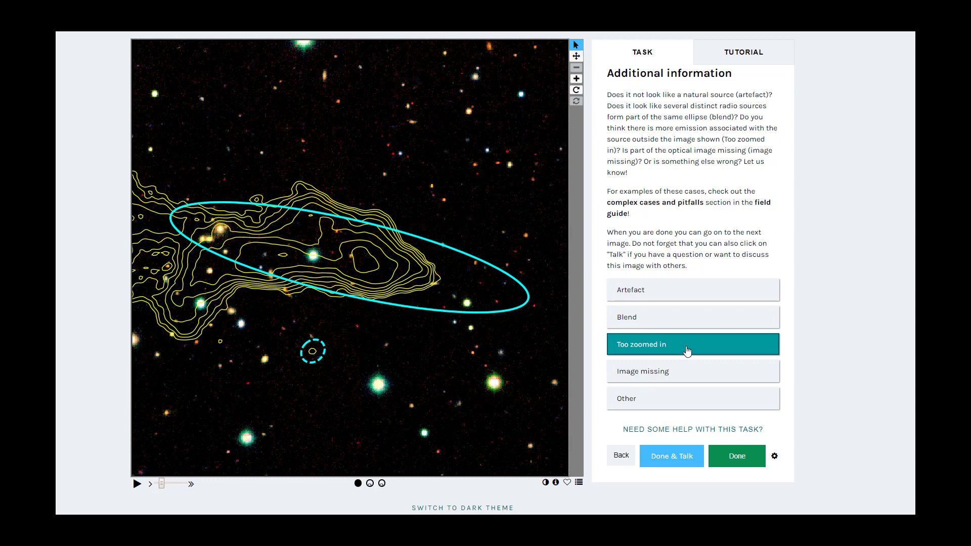
pyautogui.click(736, 457)
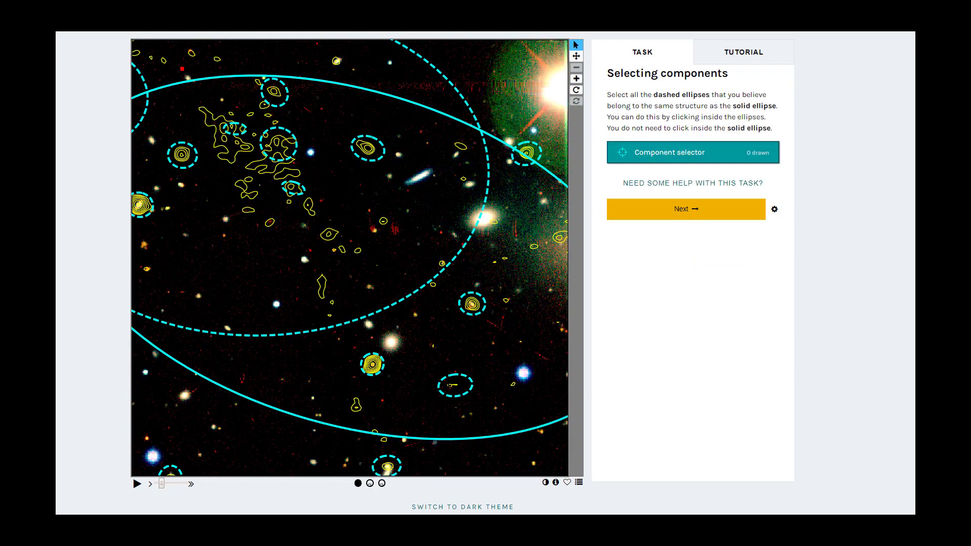
# Select and submit the four small dashed ellipses over the irregular upper-left contours and the faint one at lower right as the source's components
pyautogui.click(449, 388)
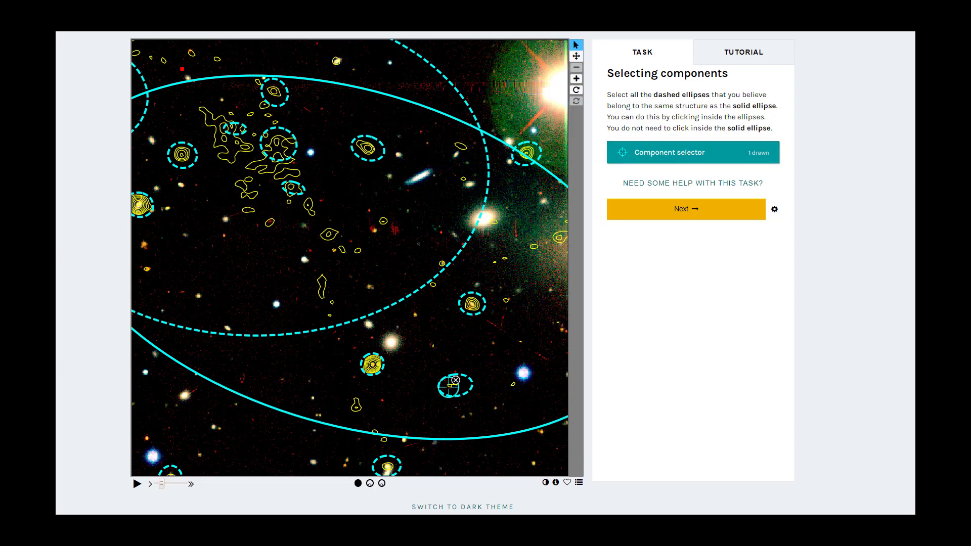
pyautogui.click(277, 146)
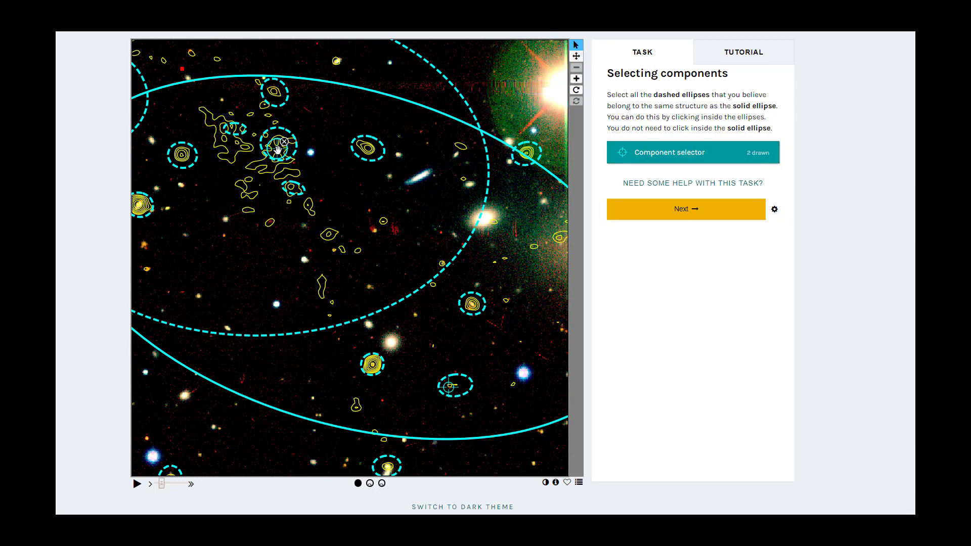
pyautogui.click(293, 189)
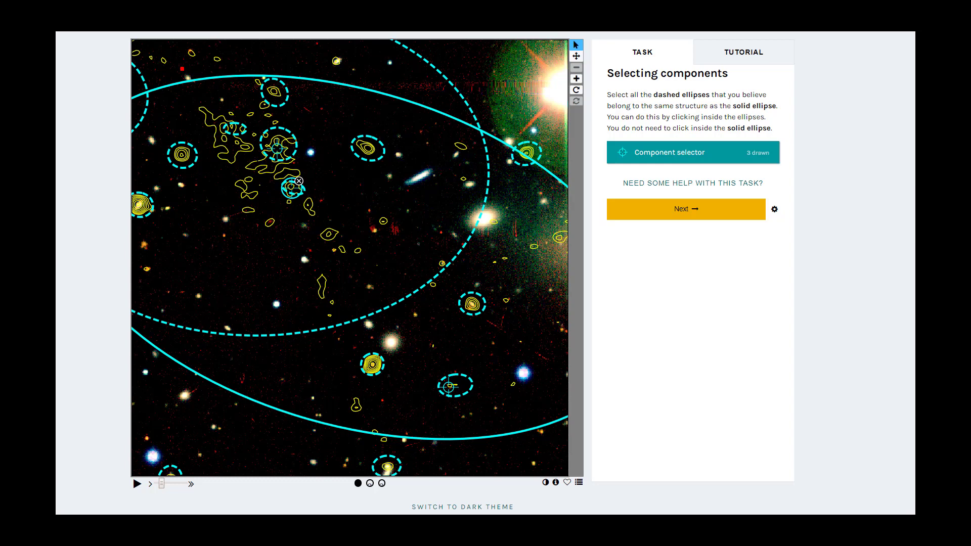
pyautogui.click(232, 130)
pyautogui.click(275, 92)
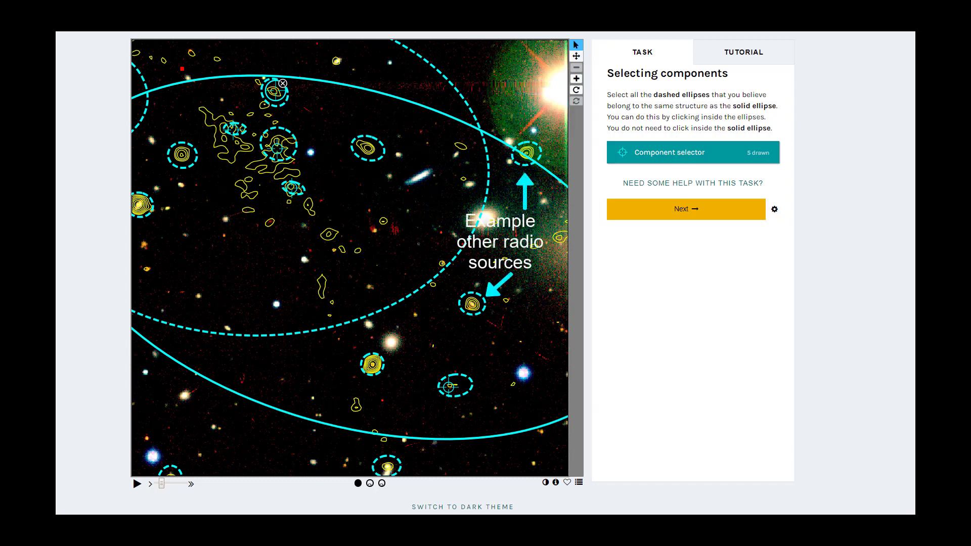
pyautogui.click(681, 220)
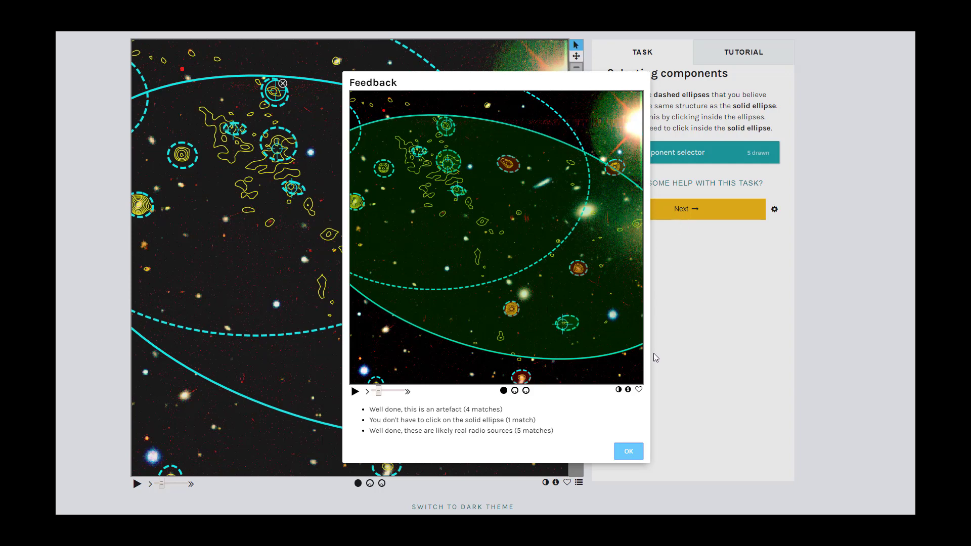
pyautogui.click(625, 454)
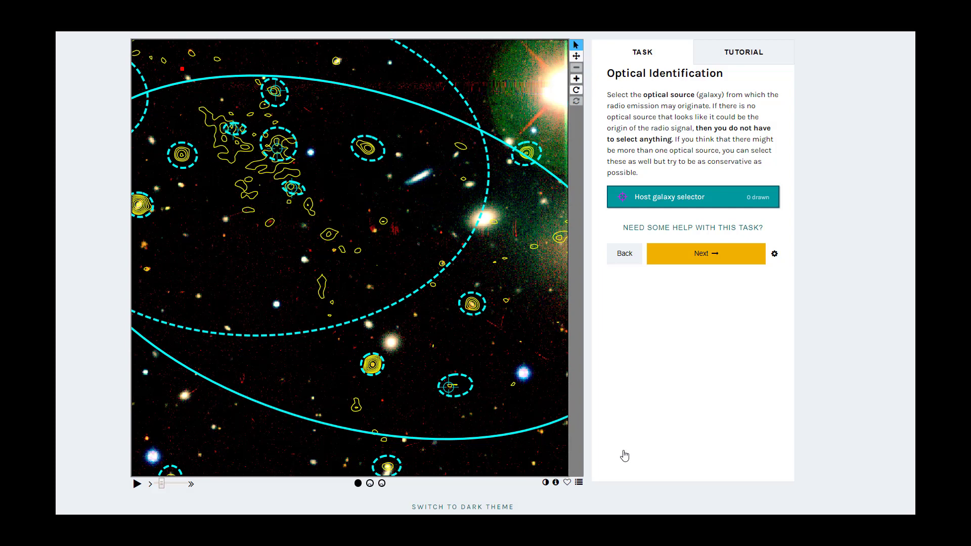
# Leave the irregular source without a host galaxy, flag it as Artefact, and complete the classification
pyautogui.click(684, 265)
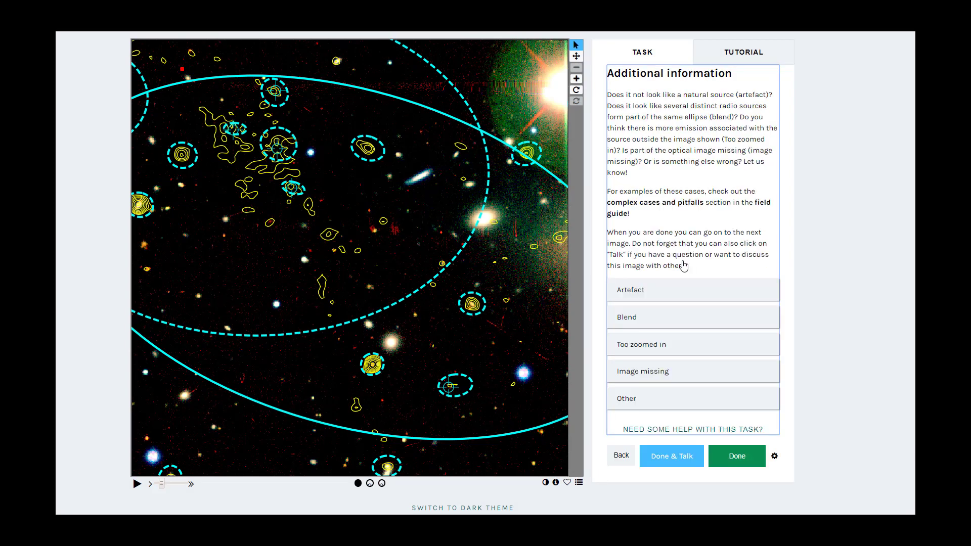
pyautogui.click(657, 292)
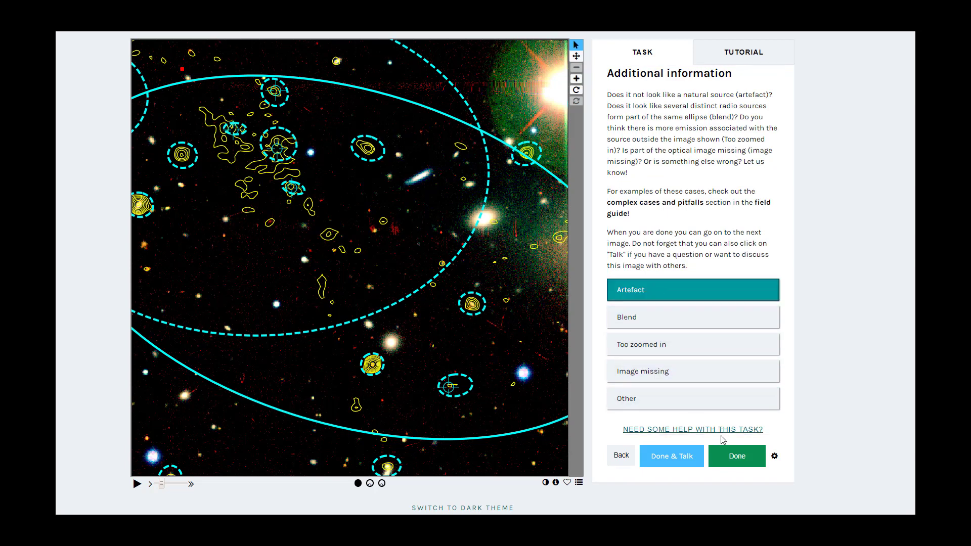
pyautogui.click(727, 457)
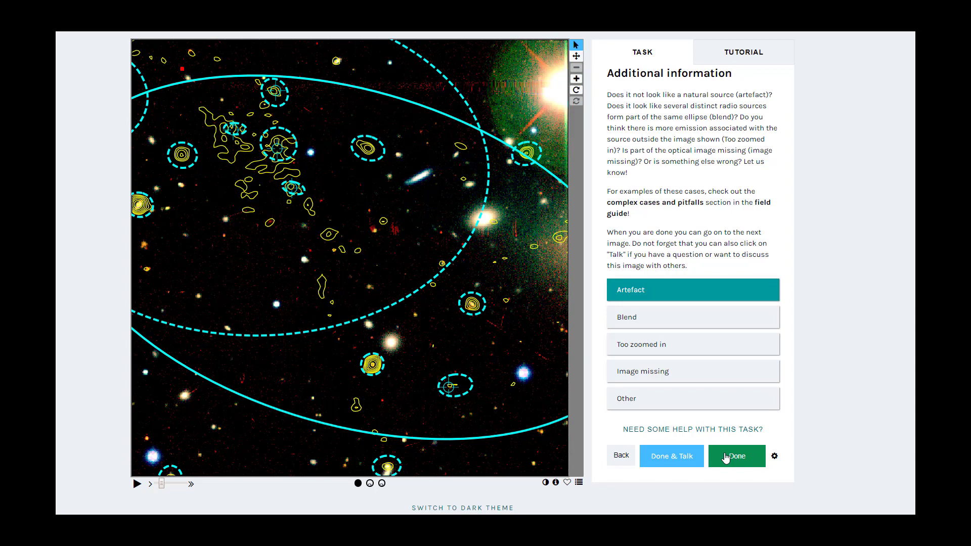
pyautogui.click(727, 458)
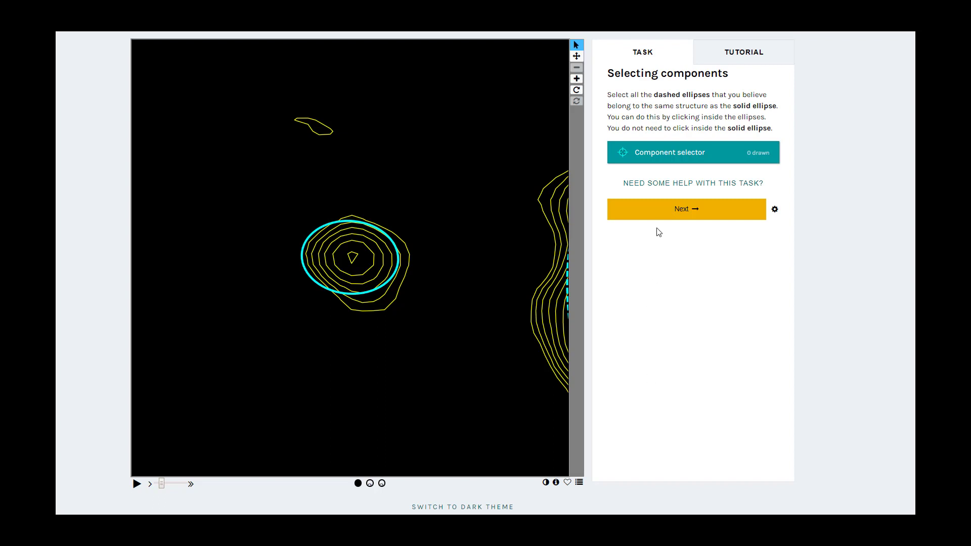
# Classify the source on the blank optical background with no extra components or host galaxy, and flag it as Image missing
pyautogui.click(664, 215)
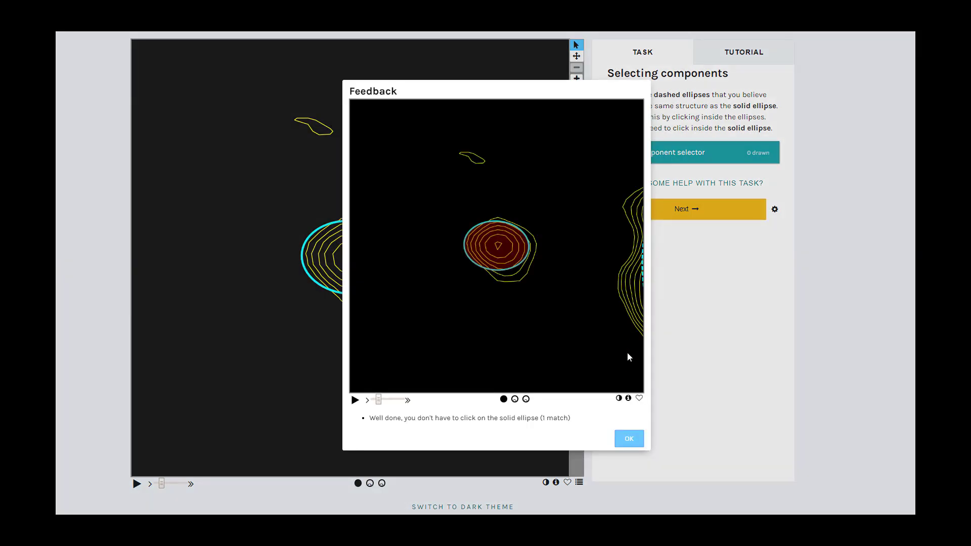
pyautogui.click(626, 440)
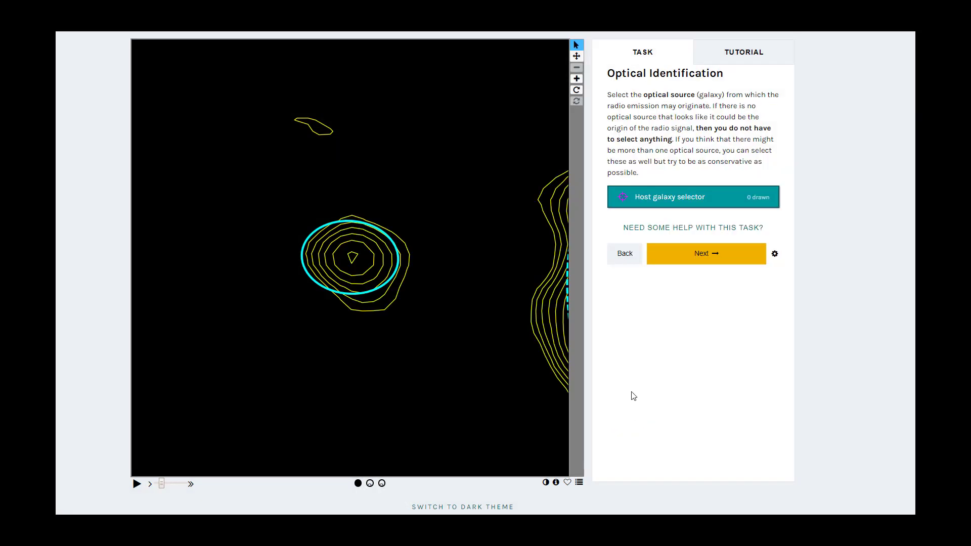
pyautogui.click(663, 253)
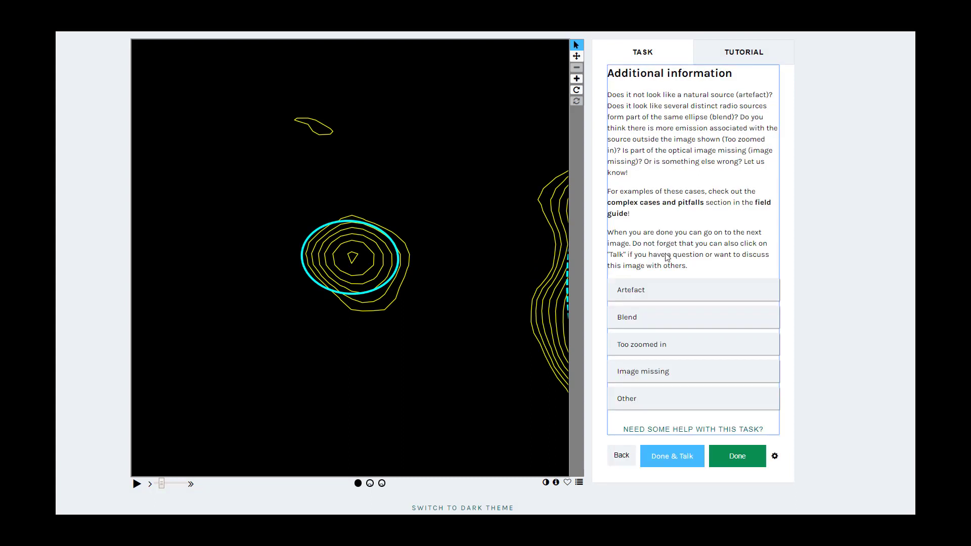
pyautogui.click(660, 373)
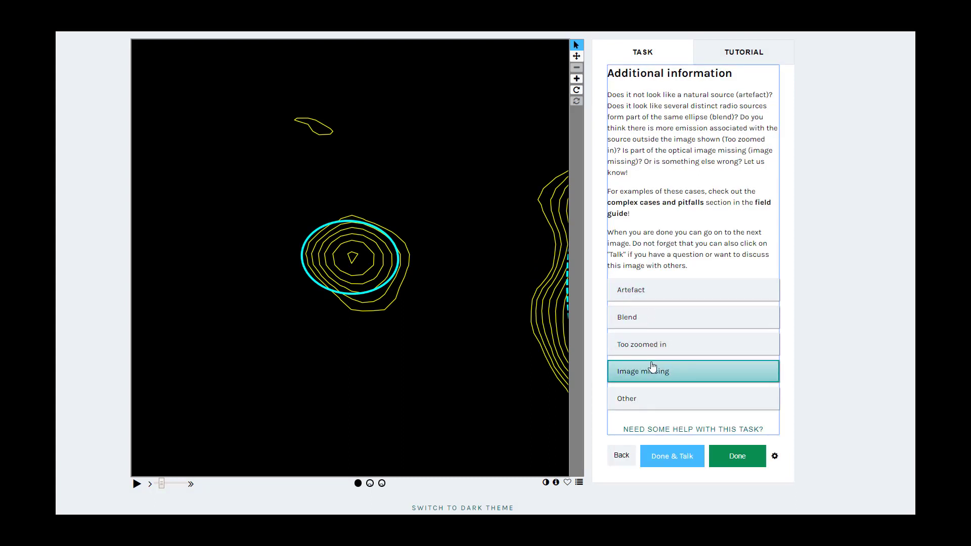